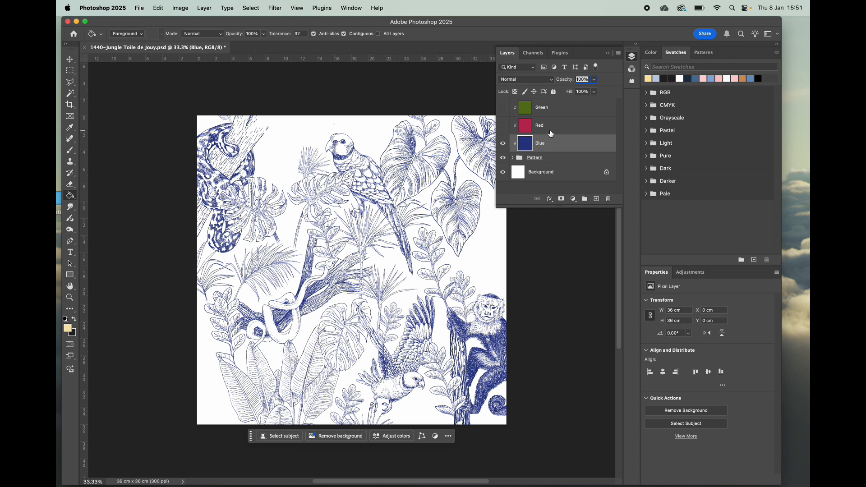
# Step: Toggle the Blue colour layer off and back on, and select the Green layer
pyautogui.click(503, 143)
pyautogui.click(504, 144)
pyautogui.click(550, 108)
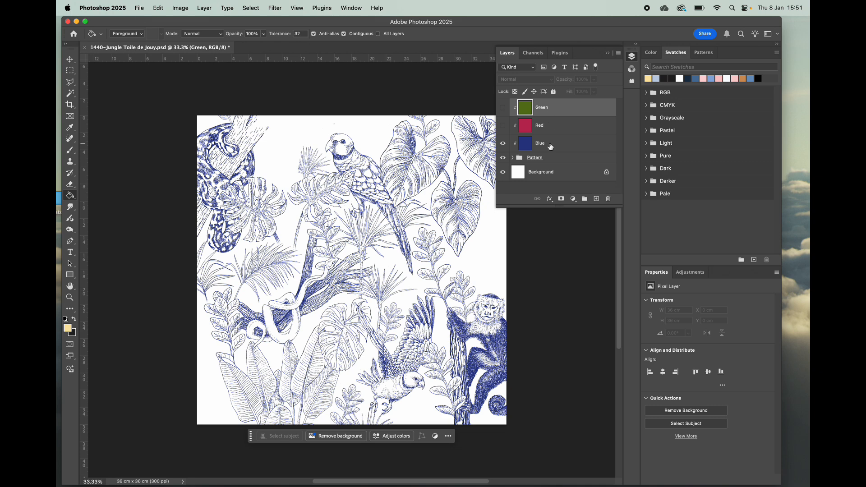
# Step: Expand the Pattern group, enlarge the layer list and look through the group's individual element layers and masks
pyautogui.click(513, 158)
pyautogui.scroll(-3, 558, 165)
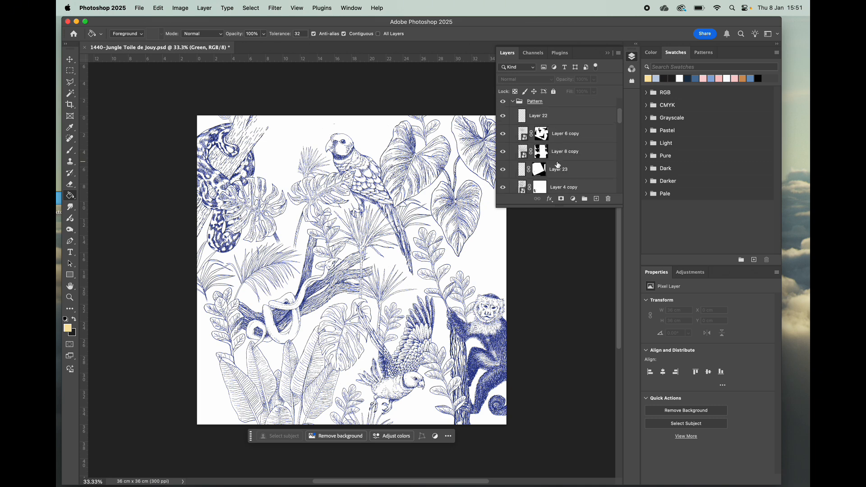
pyautogui.moveTo(565, 207); pyautogui.dragTo(575, 406)
pyautogui.scroll(1, 579, 266)
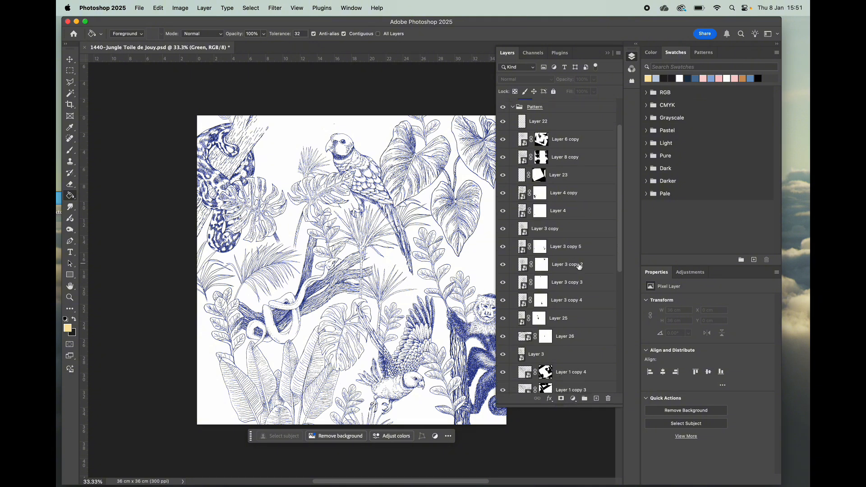
pyautogui.scroll(-4, 579, 267)
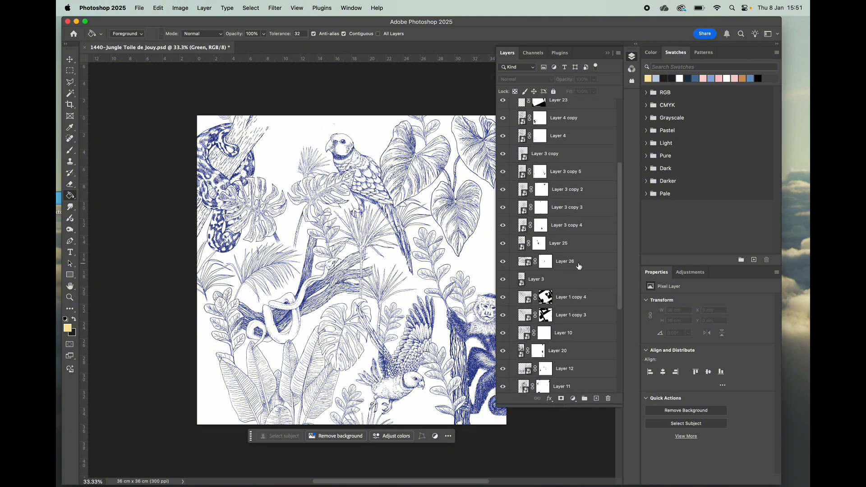
pyautogui.scroll(-9, 579, 267)
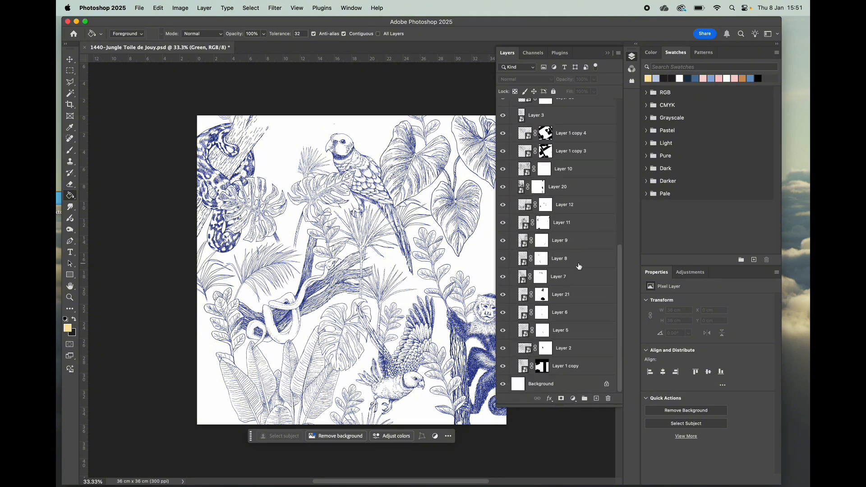
pyautogui.scroll(13, 580, 266)
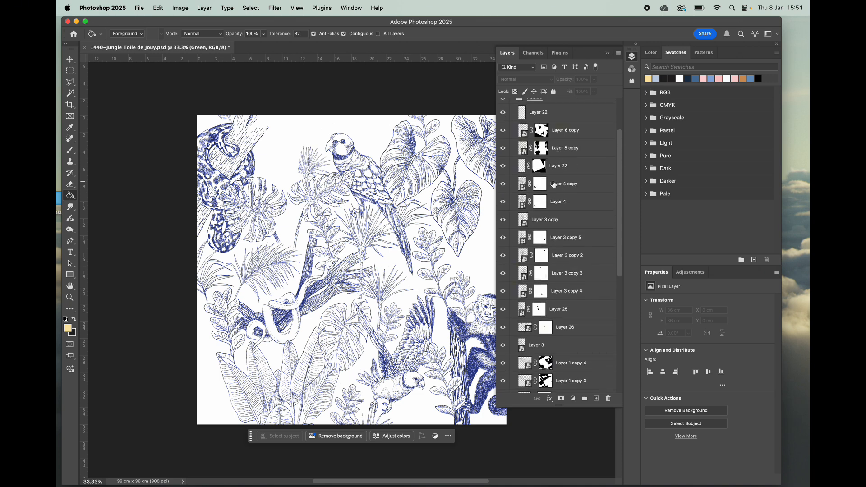
pyautogui.scroll(4, 554, 184)
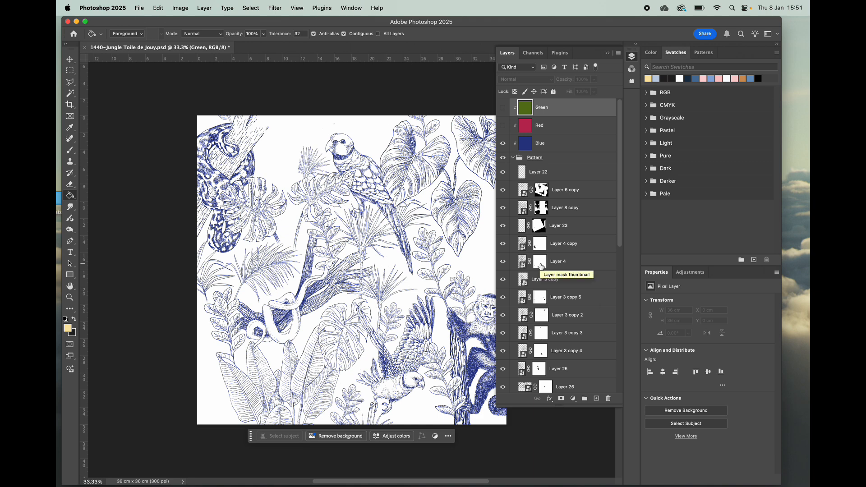
pyautogui.scroll(-4, 542, 268)
pyautogui.scroll(-2, 540, 266)
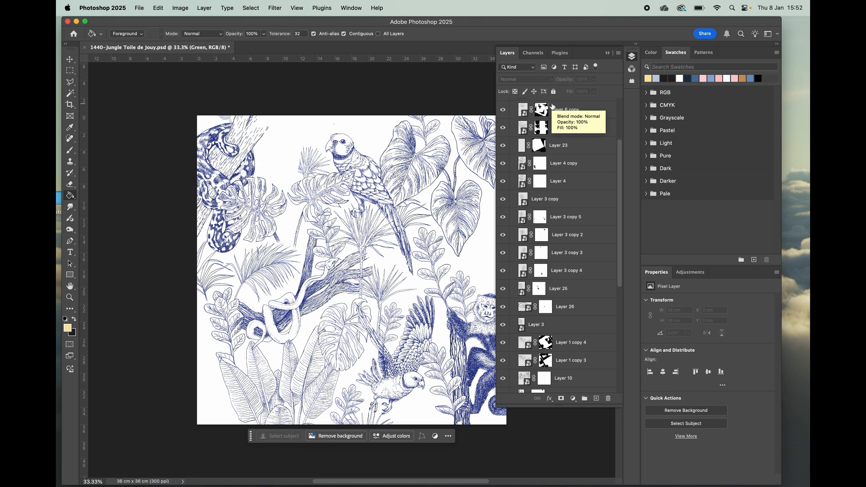
# Step: Preview the Layer 6 copy element on its own in Export As and leave without exporting it
pyautogui.rightClick(553, 106)
pyautogui.click(598, 157)
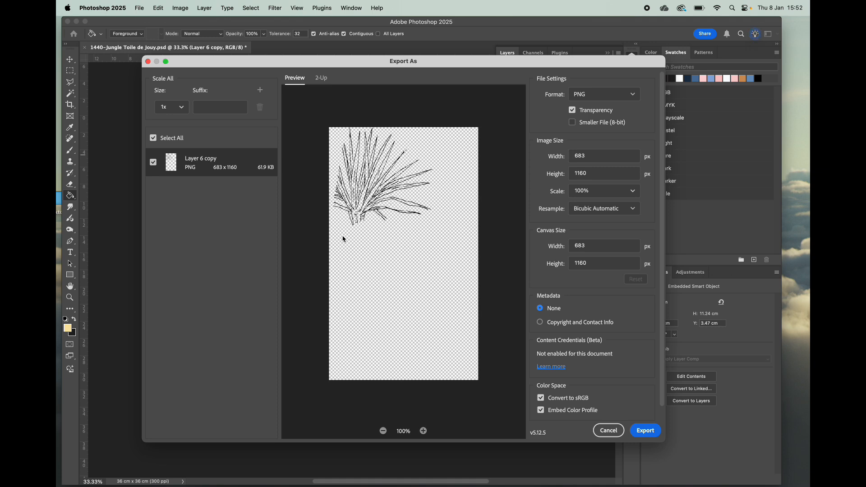
pyautogui.click(610, 430)
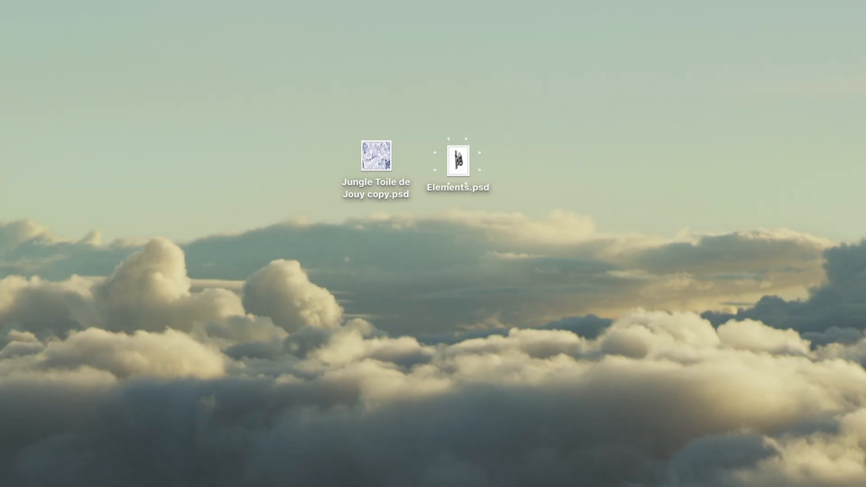
# Step: Open Elements.psd from the desktop and leave only the Parrot 1 layer visible, hiding the other elements and the white Layer 0
pyautogui.doubleClick(458, 161)
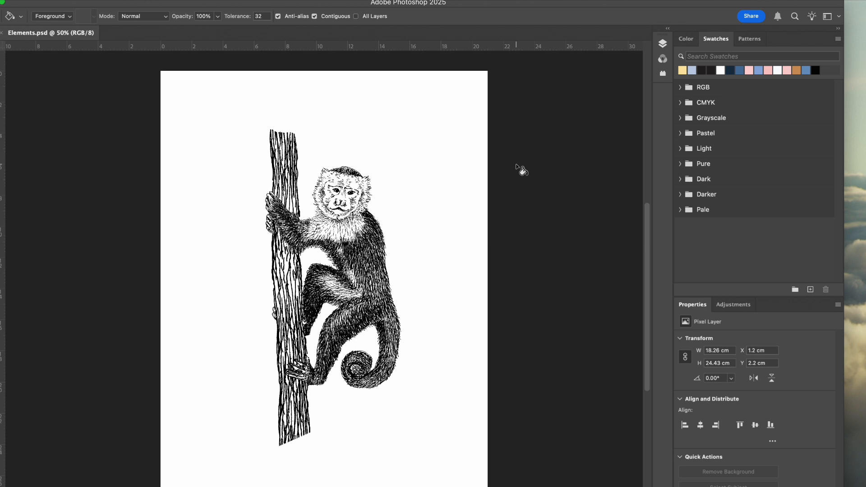
pyautogui.click(662, 43)
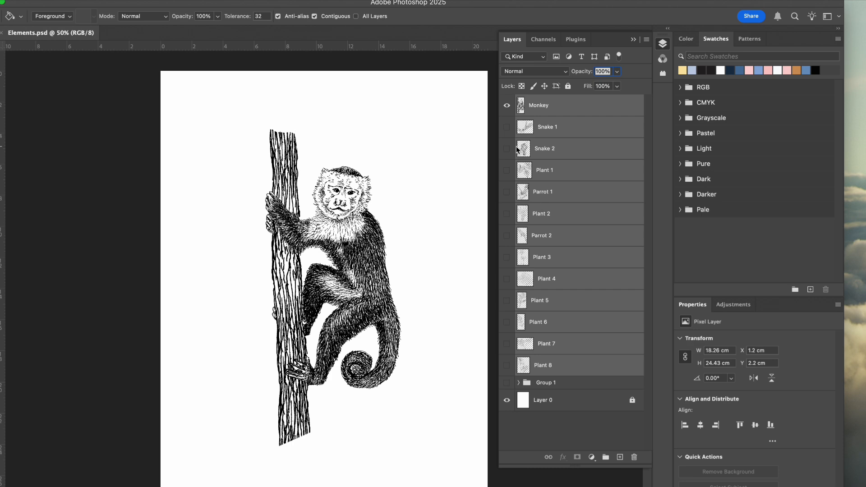
pyautogui.click(506, 106)
pyautogui.click(507, 128)
pyautogui.click(506, 151)
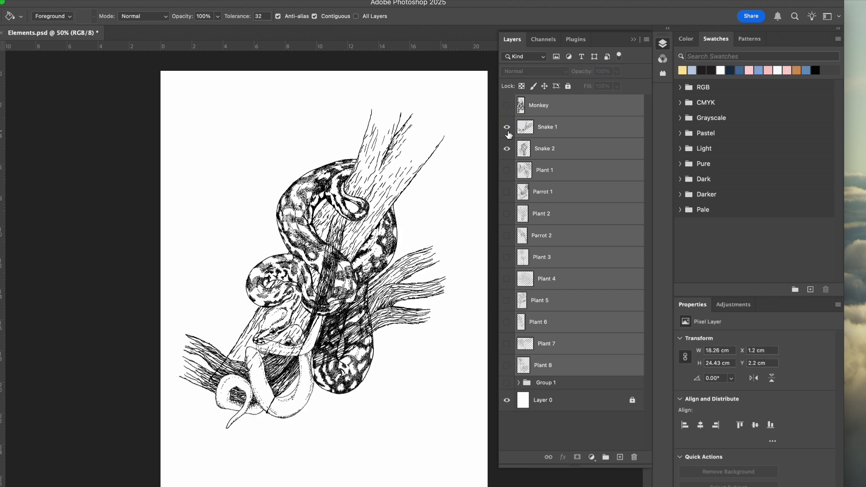
pyautogui.click(507, 129)
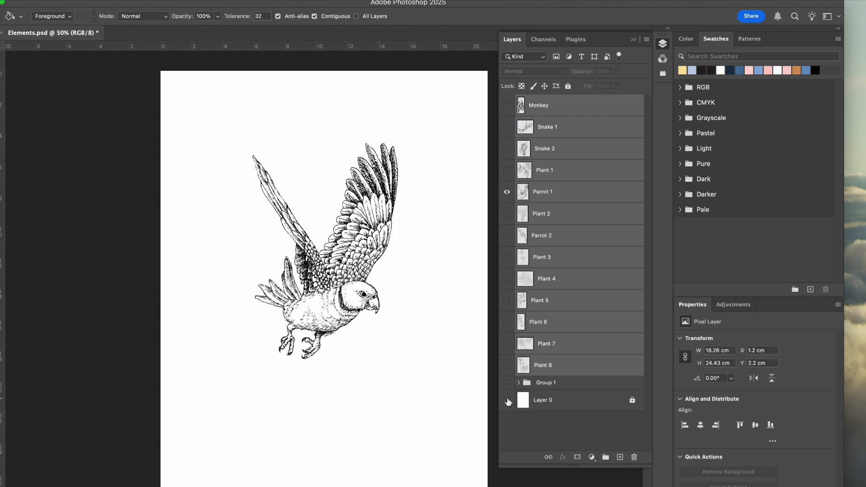
pyautogui.click(507, 400)
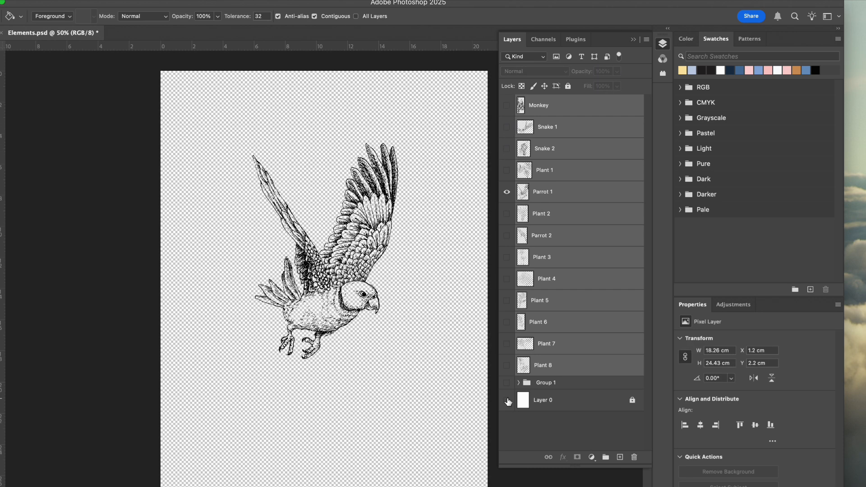
# Step: Move the flying parrot slightly, to about X 5.4 cm and Y 5.1 cm, and deselect it
pyautogui.press('v')
pyautogui.click(368, 255)
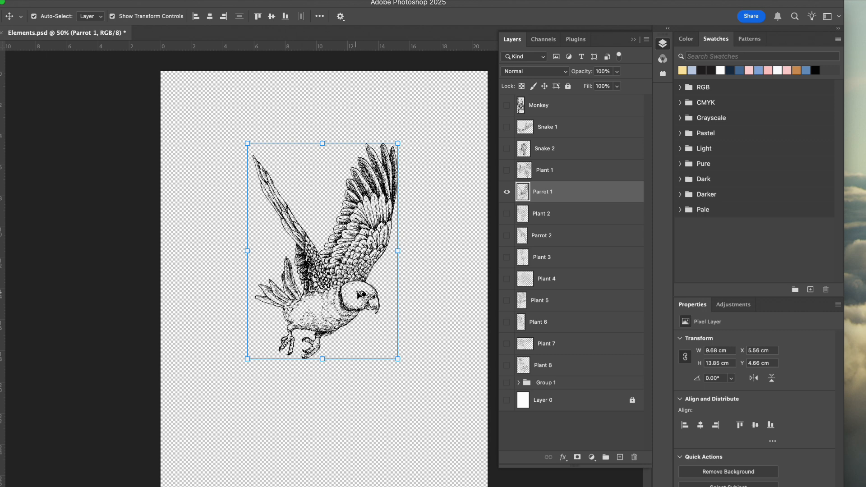
pyautogui.moveTo(360, 294); pyautogui.dragTo(362, 305)
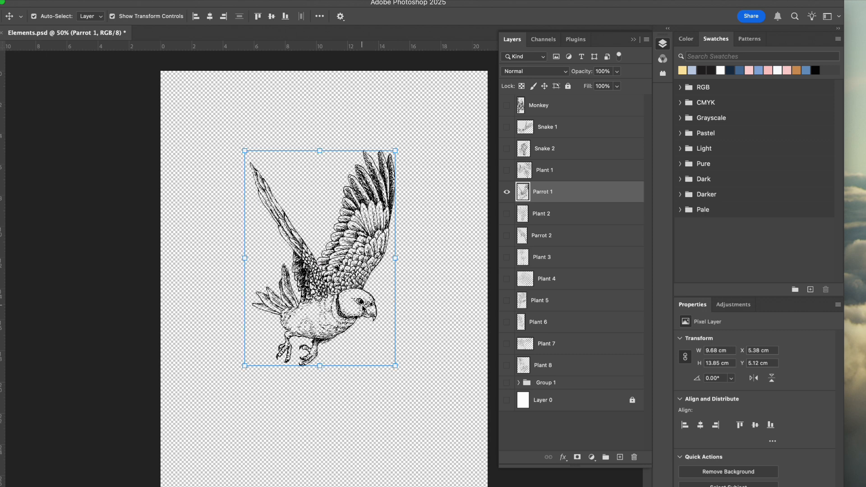
pyautogui.click(424, 374)
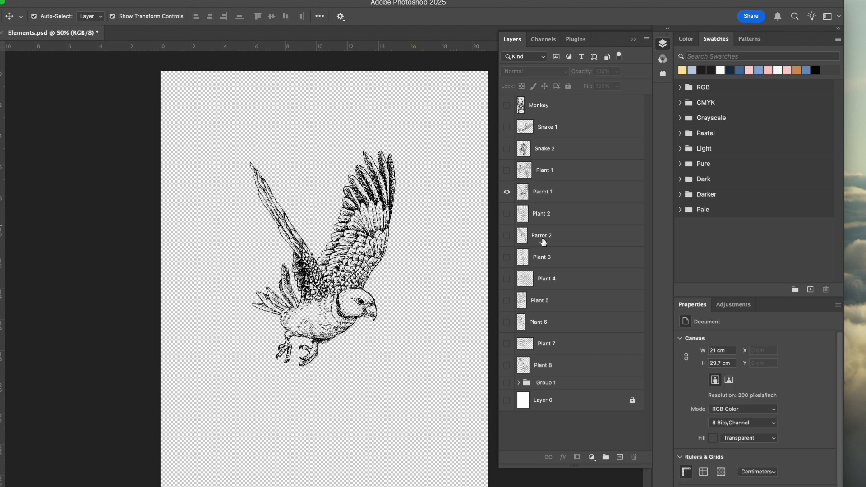
# Step: Make all the element layers visible, from Plant 8 up to Monkey, keeping Group 1 and Layer 0 hidden
pyautogui.click(506, 366)
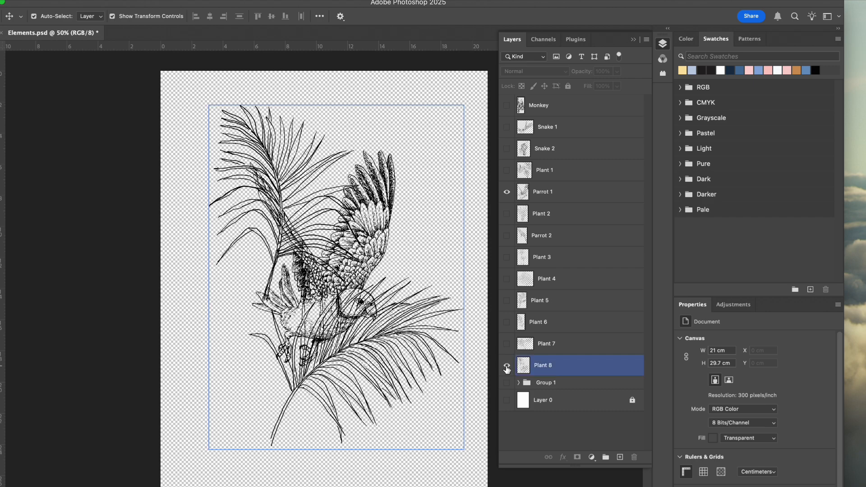
pyautogui.click(507, 343)
pyautogui.click(506, 322)
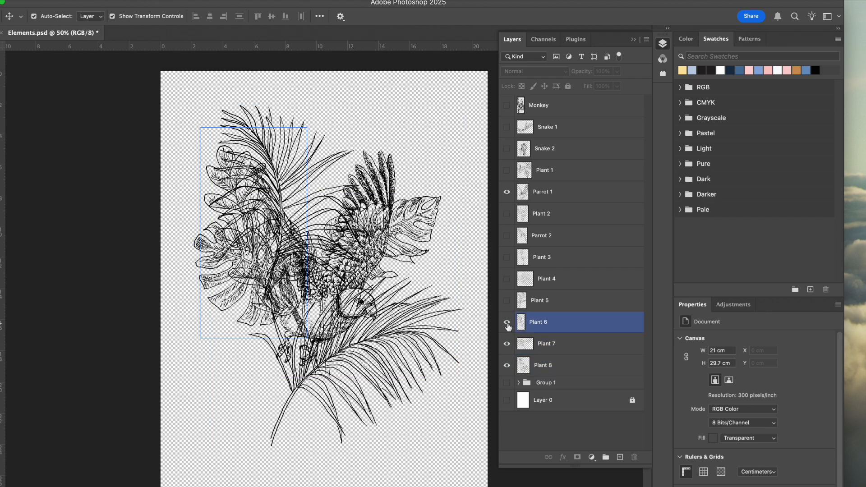
pyautogui.click(506, 300)
pyautogui.click(506, 278)
pyautogui.click(507, 258)
pyautogui.click(506, 236)
pyautogui.click(507, 215)
pyautogui.click(507, 171)
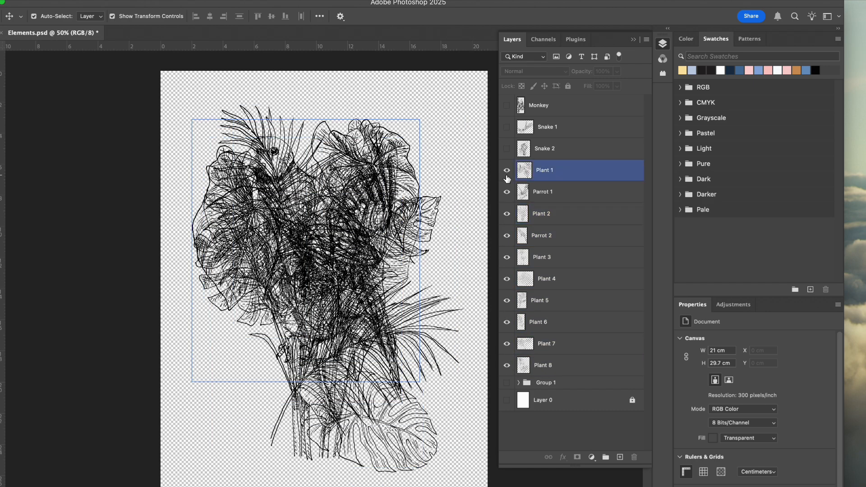
pyautogui.click(506, 150)
pyautogui.click(507, 128)
pyautogui.click(507, 107)
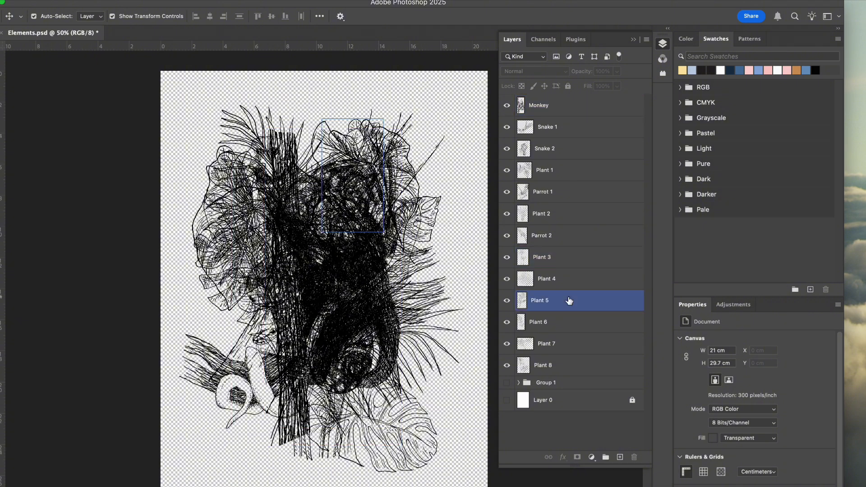
# Step: Select all layers from Plant 8 to Monkey and quick-export them as PNG into a new desktop folder named PNG
pyautogui.click(559, 365)
pyautogui.keyDown('shift'); pyautogui.click(570, 111); pyautogui.keyUp('shift')
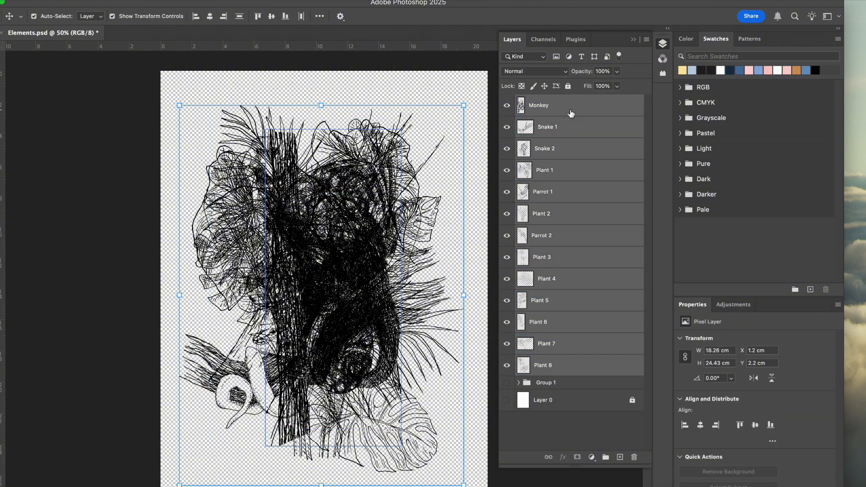
pyautogui.rightClick(571, 112)
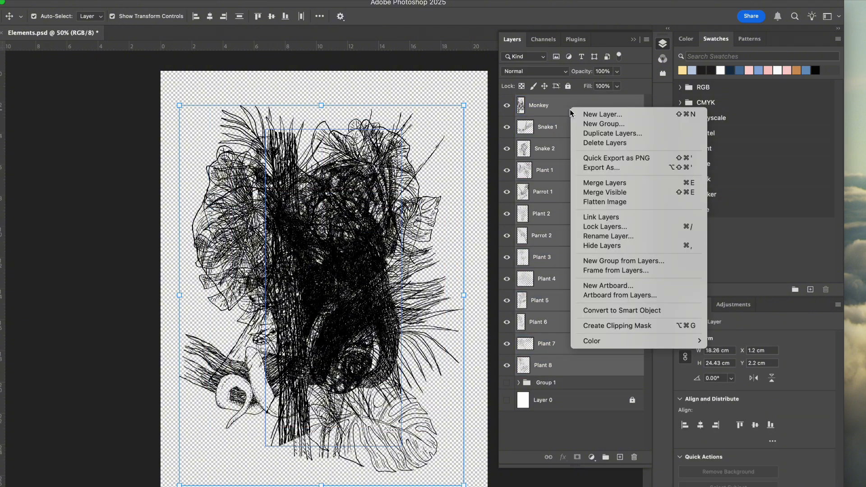
pyautogui.click(603, 158)
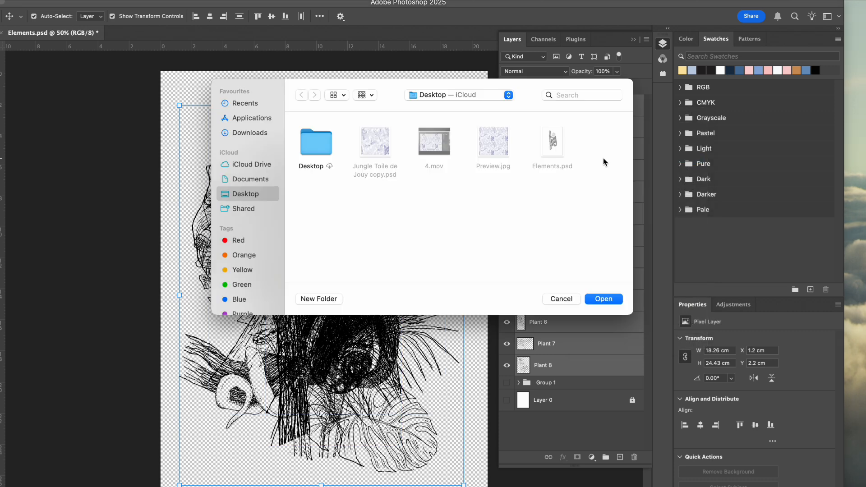
pyautogui.click(323, 300)
pyautogui.write('PNG')
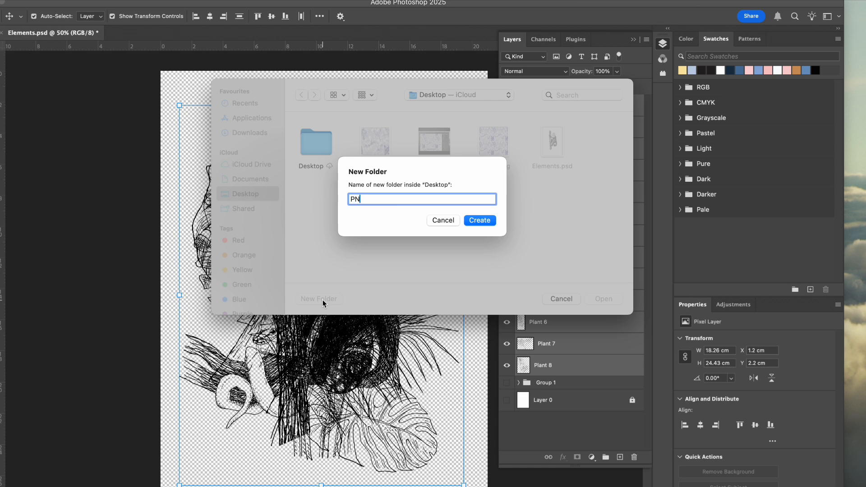
pyautogui.click(481, 221)
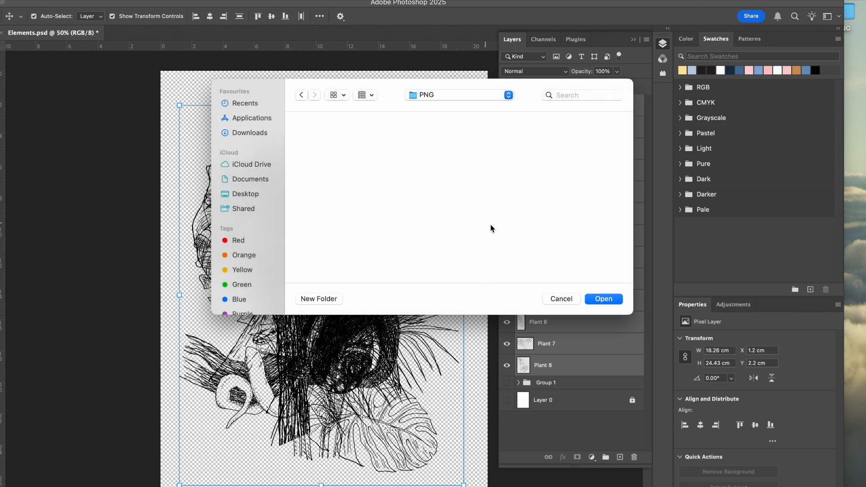
pyautogui.click(602, 299)
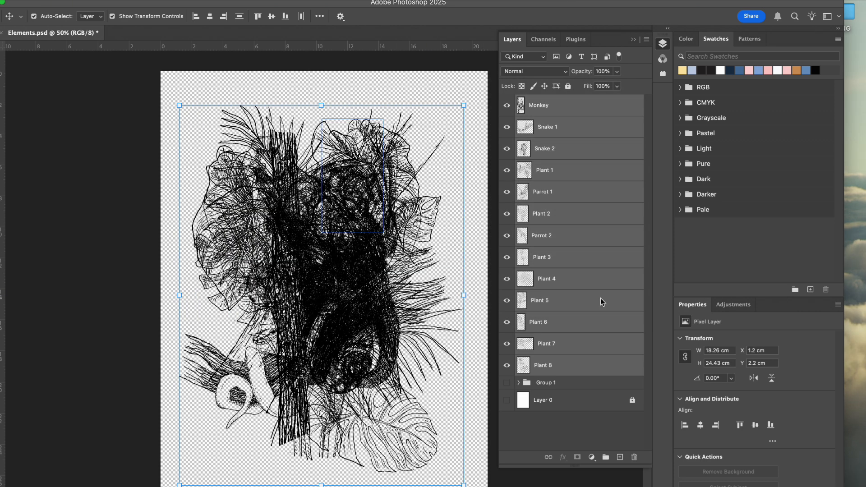
# Step: Export the selected element layers in JPG format into a new desktop folder named JPG
pyautogui.rightClick(594, 202)
pyautogui.click(625, 256)
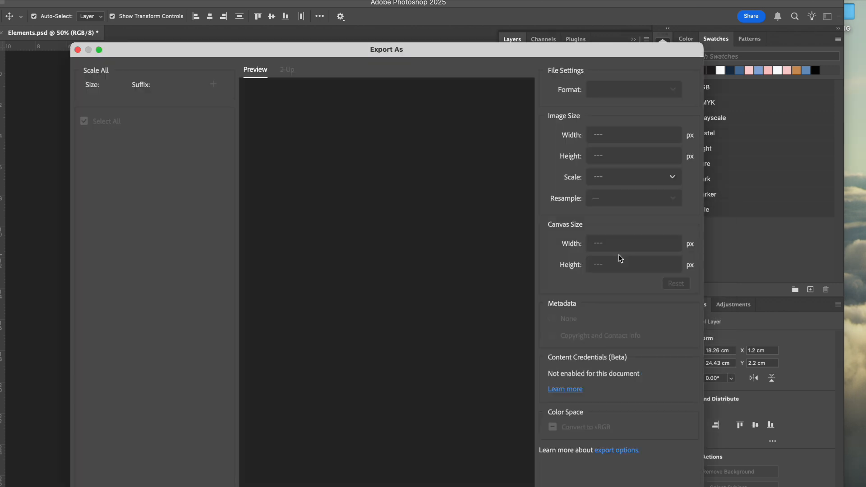
pyautogui.click(625, 95)
pyautogui.click(605, 122)
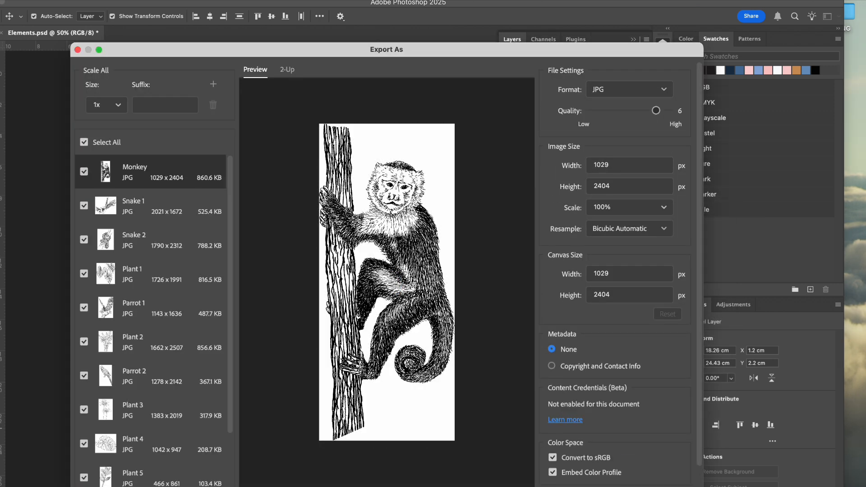
pyautogui.press('Return')
pyautogui.click(324, 299)
pyautogui.write('JPG')
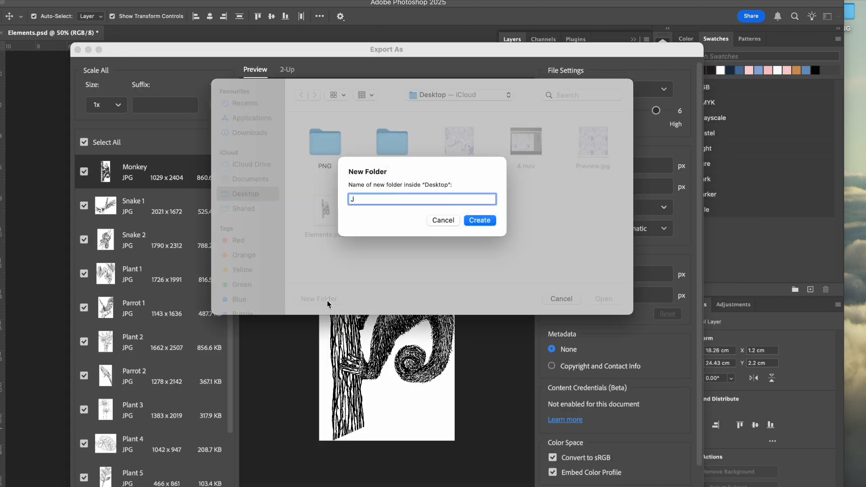
pyautogui.click(475, 221)
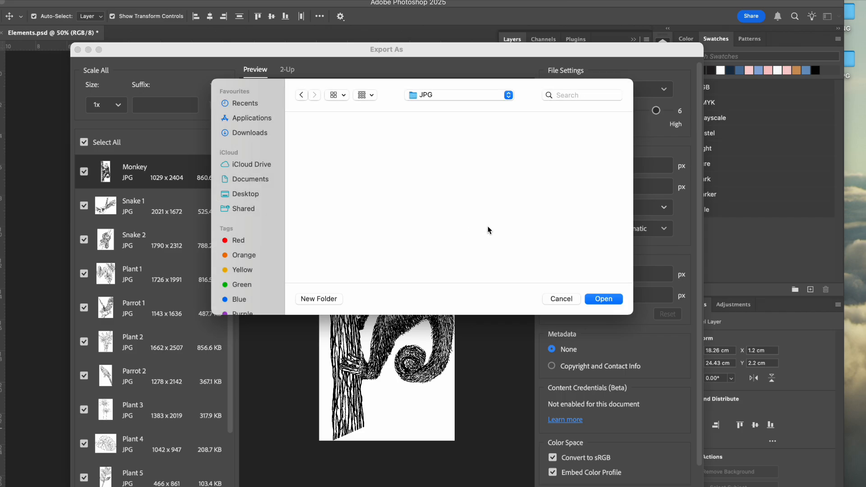
pyautogui.click(608, 298)
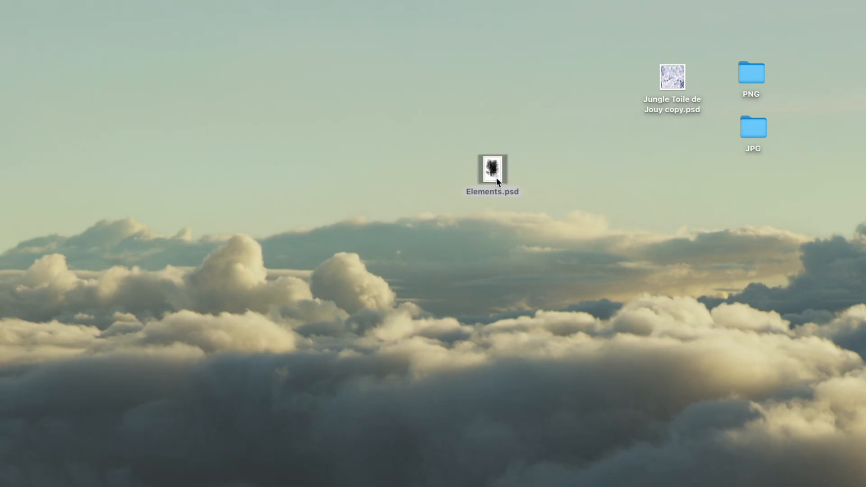
# Step: Move the Elements.psd file aside to the far edge of the desktop
pyautogui.moveTo(496, 177); pyautogui.dragTo(55, 187)
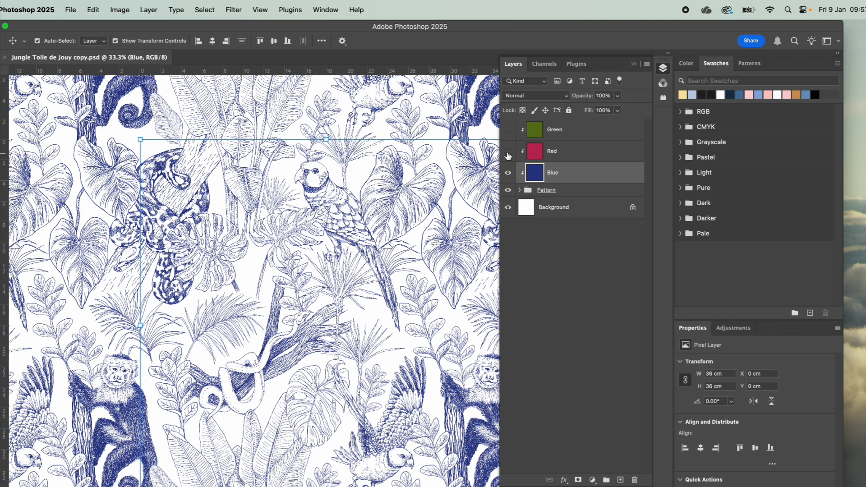
# Step: Export the blue version of the pattern tile as a JPG at full 4252 x 4252 px size, named Blue Tile
pyautogui.click(634, 64)
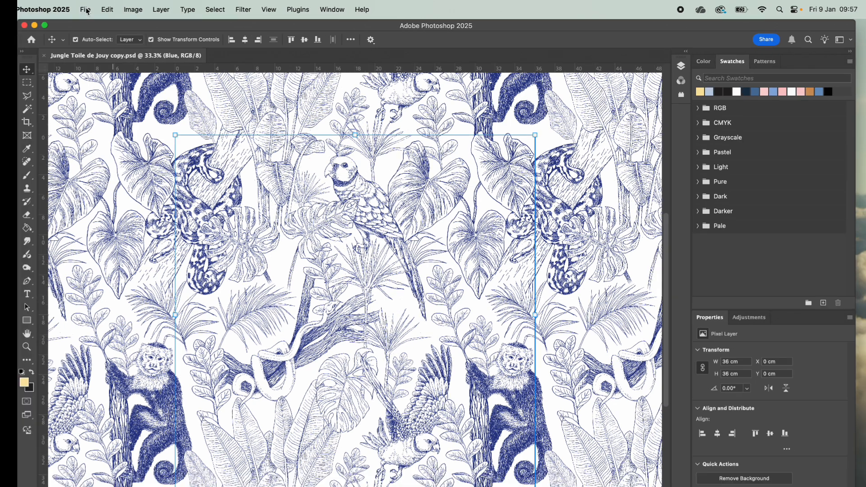
pyautogui.click(86, 10)
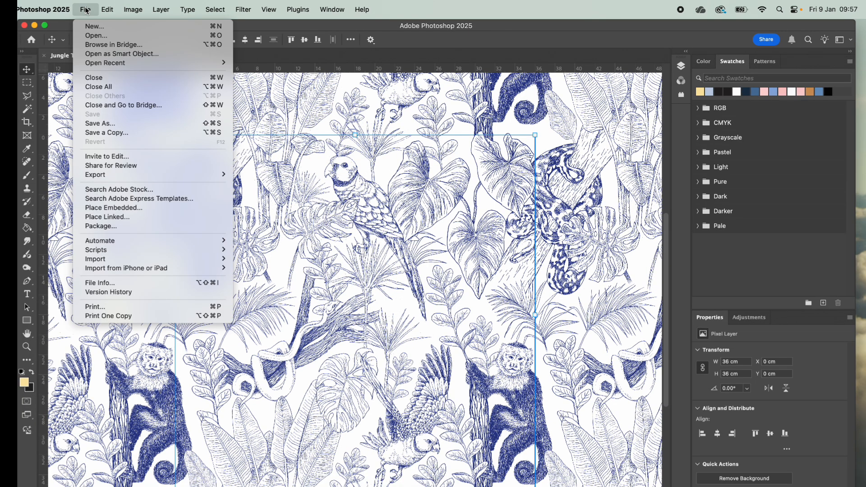
pyautogui.moveTo(109, 176)
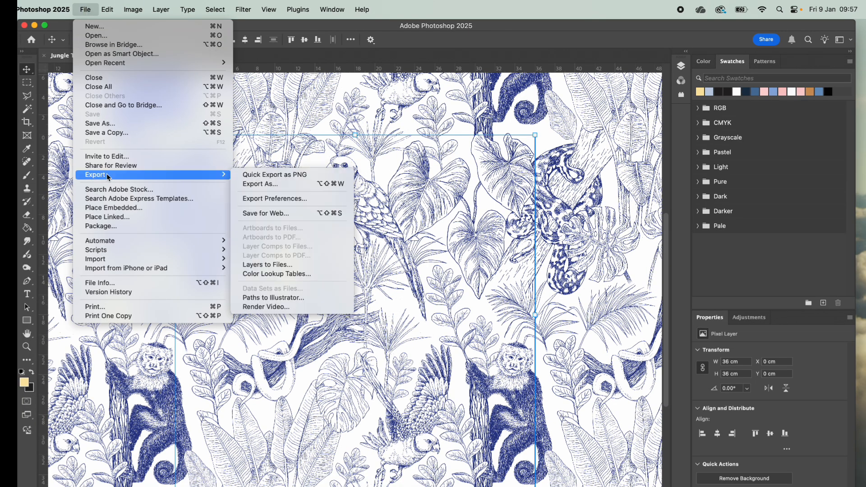
pyautogui.click(261, 184)
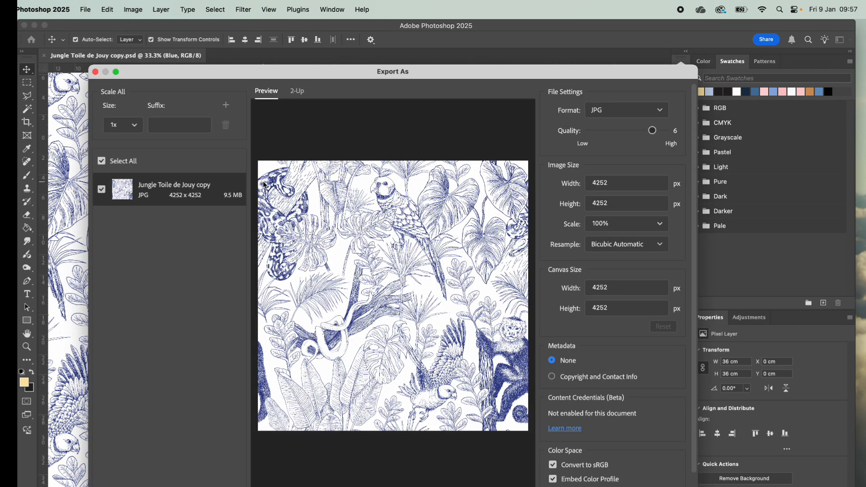
pyautogui.click(654, 486)
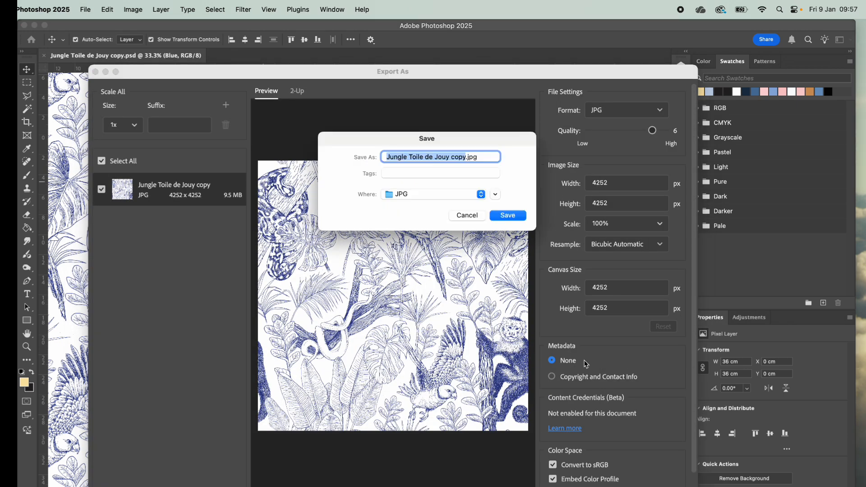
pyautogui.write('Blue Tile')
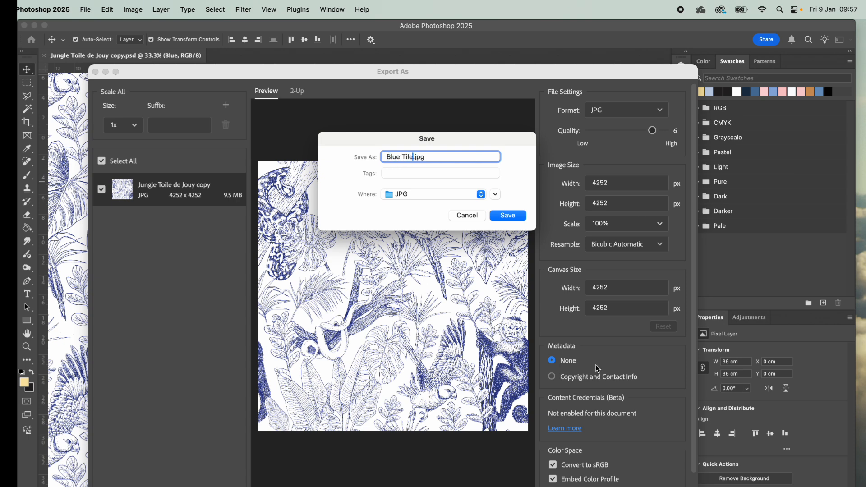
pyautogui.click(406, 194)
pyautogui.click(405, 204)
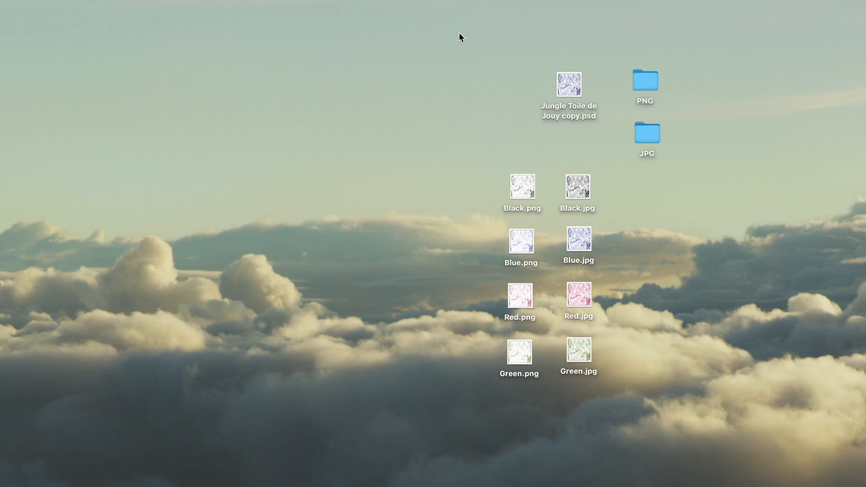
# Step: Gather the PSD, all the colour PNG and JPG files and both folders into a new folder named Jungle Toile de Jouy
pyautogui.moveTo(459, 32); pyautogui.dragTo(702, 433)
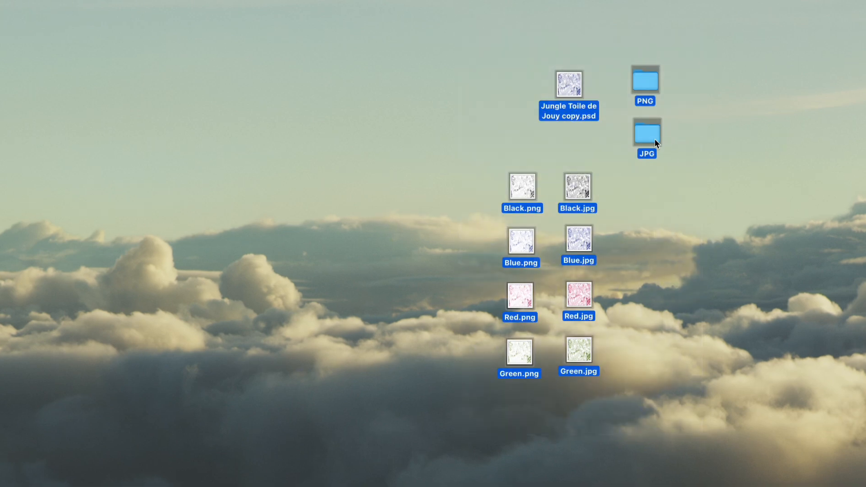
pyautogui.rightClick(654, 138)
pyautogui.click(669, 148)
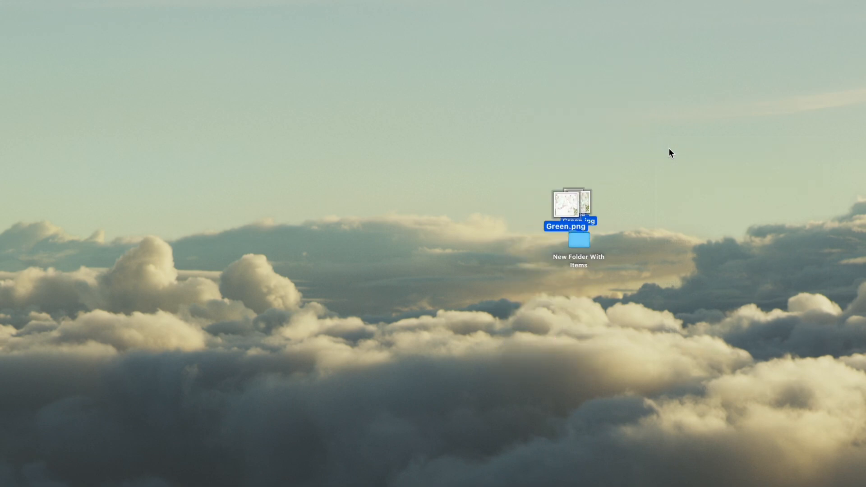
pyautogui.write('Jungle Toile de Jouy')
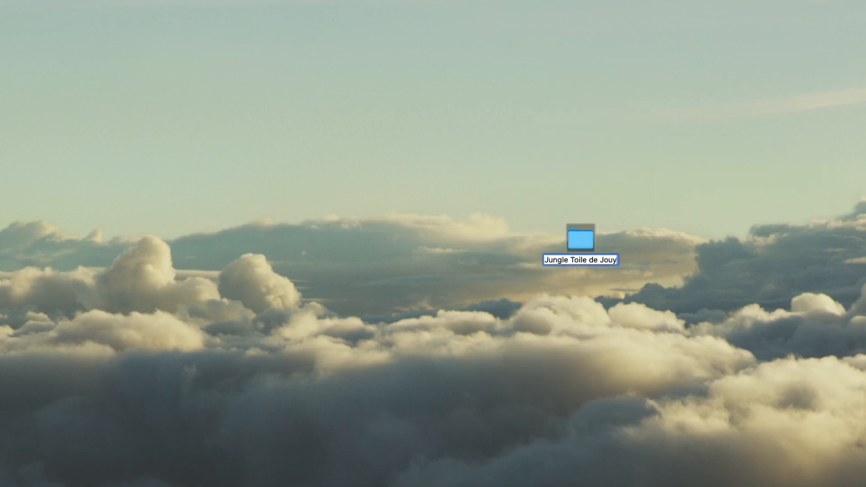
pyautogui.press('Return')
# Step: Move the Jungle Toile de Jouy folder to a clear spot on the desktop and compress it into a zip file
pyautogui.moveTo(580, 239); pyautogui.dragTo(426, 167)
pyautogui.rightClick(426, 167)
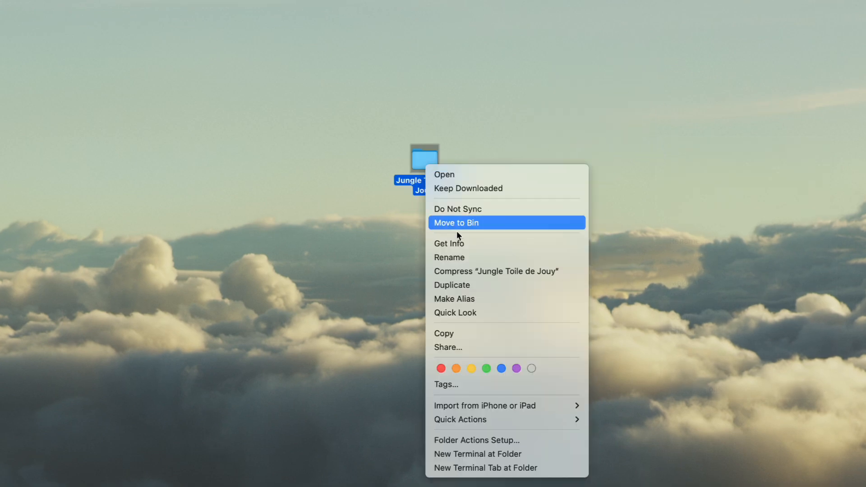
pyautogui.click(484, 272)
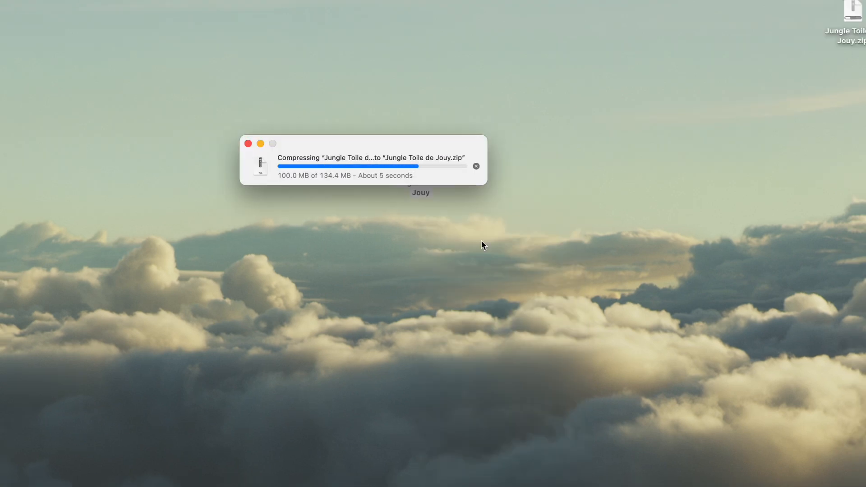
pyautogui.moveTo(441, 172); pyautogui.dragTo(494, 163)
pyautogui.click(456, 232)
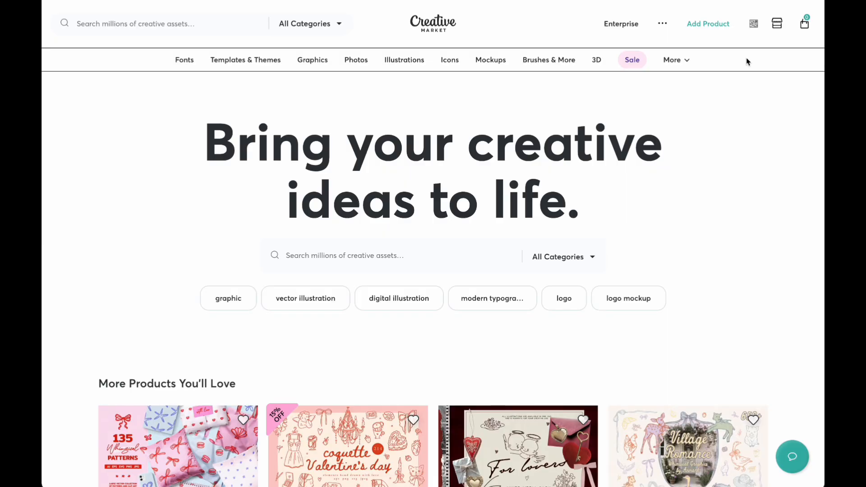
# Step: Start a new product listing on Creative Market and title it Jungle Toile de Jouy Pattern
pyautogui.click(718, 26)
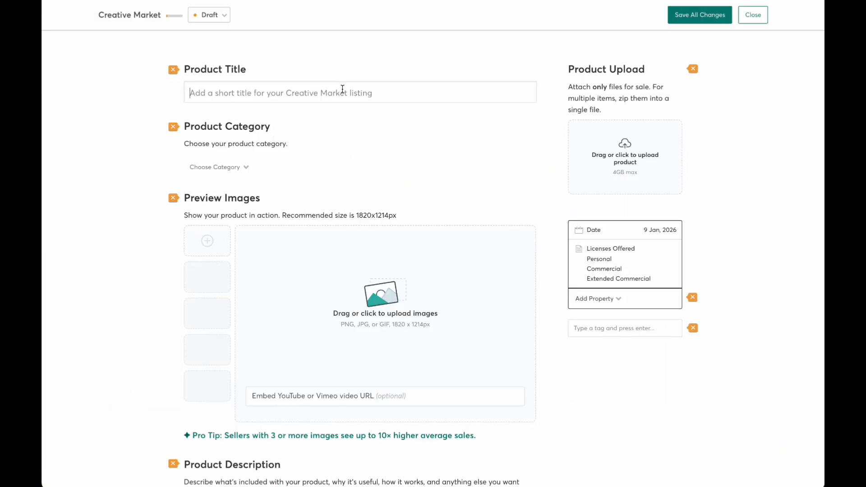
pyautogui.write('Jungle T')
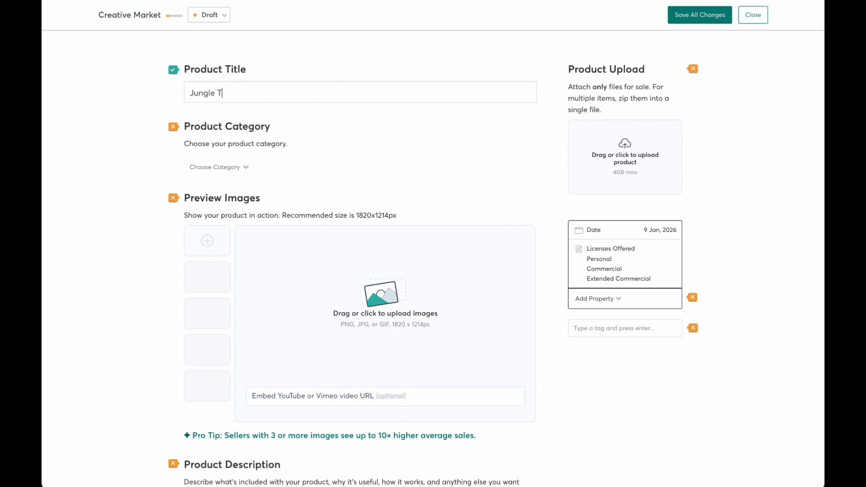
pyautogui.write('oile de Jouy Pattern')
# Step: Set the product category to Graphics with the subcategory Patterns
pyautogui.click(265, 146)
pyautogui.click(245, 168)
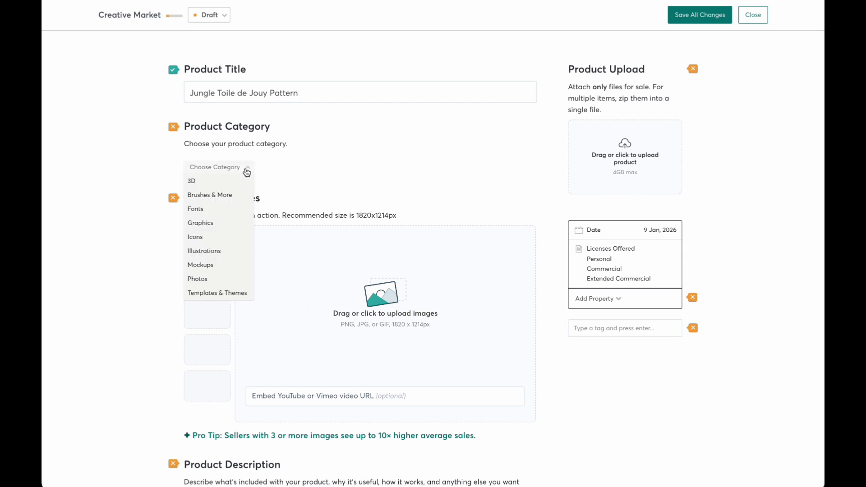
pyautogui.click(206, 221)
pyautogui.click(276, 168)
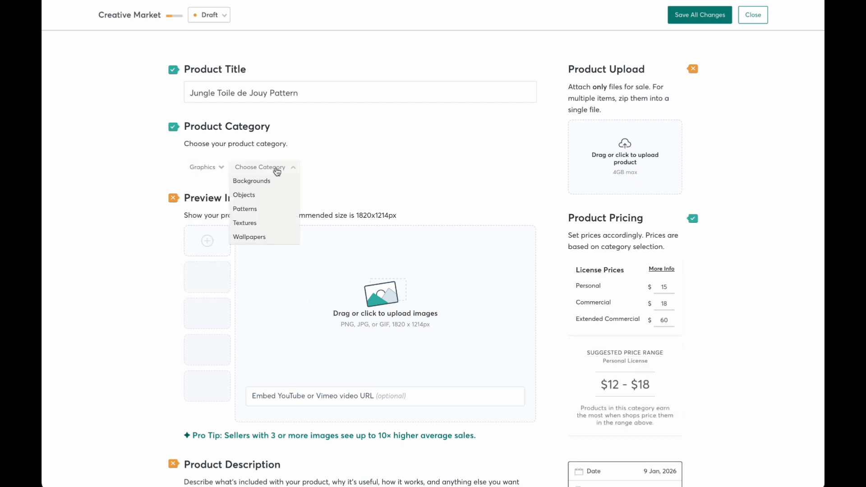
pyautogui.click(251, 209)
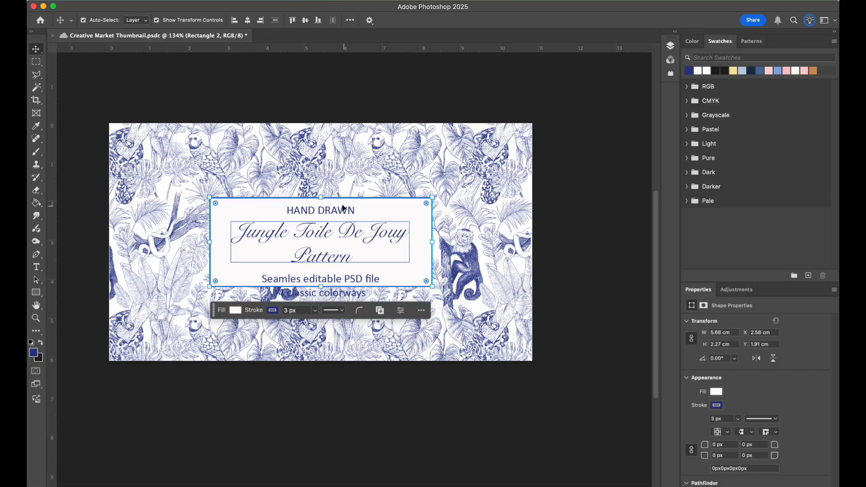
# Step: In the Photoshop thumbnail file, select the white title box with all its text and shift the group upward
pyautogui.click(257, 179)
pyautogui.moveTo(257, 179); pyautogui.dragTo(336, 316)
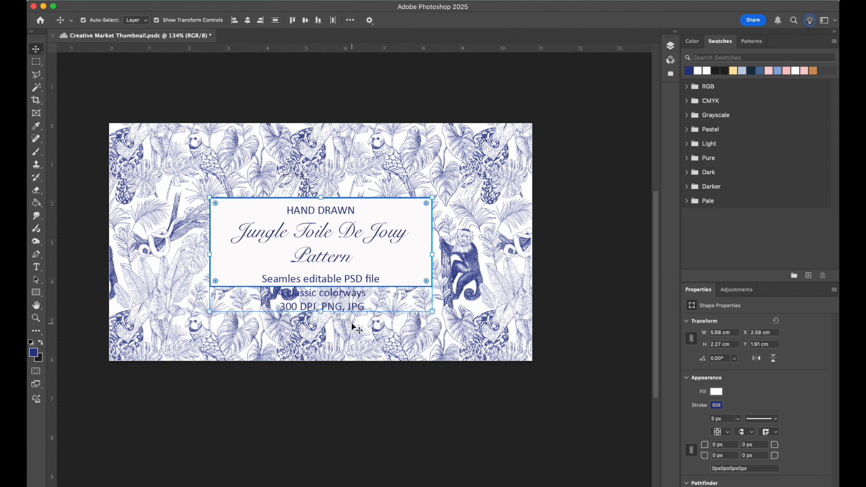
pyautogui.hotkey('shift', 'Up')
pyautogui.hotkey('shift', 'Up')
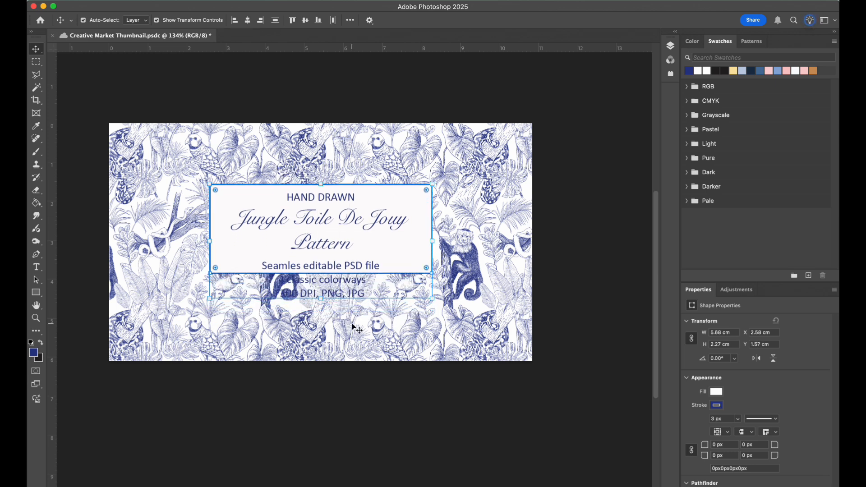
pyautogui.click(359, 397)
# Step: Stretch the white rectangle downward to about 133% of its height so it encloses all the text lines
pyautogui.click(402, 271)
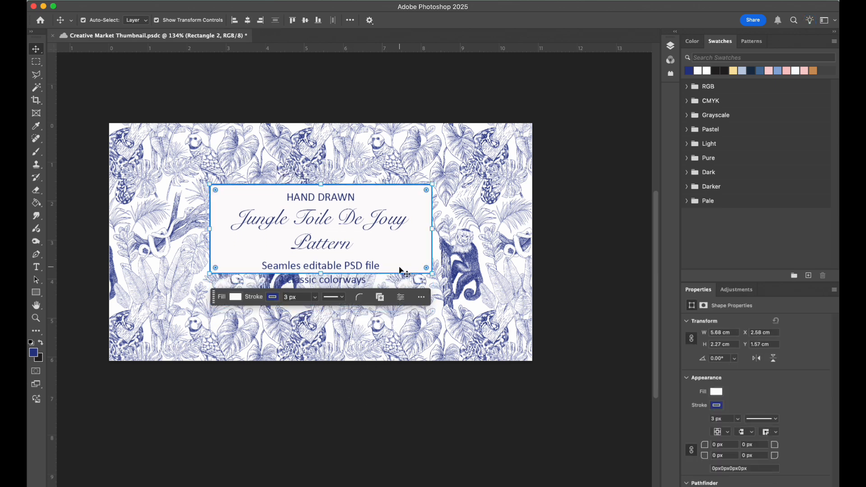
pyautogui.moveTo(321, 273); pyautogui.dragTo(321, 305)
pyautogui.press('super+z')
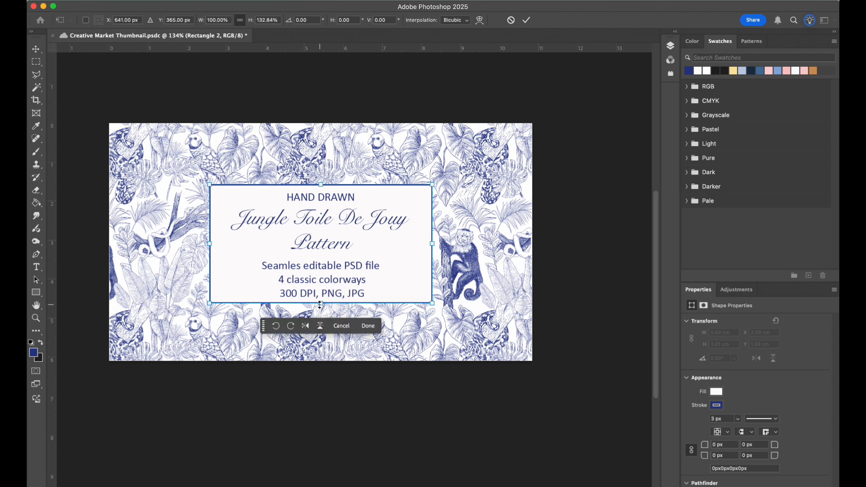
pyautogui.click(527, 21)
# Step: Nudge the three-line details text up and the script title slightly down inside the box, and save the thumbnail file
pyautogui.click(349, 274)
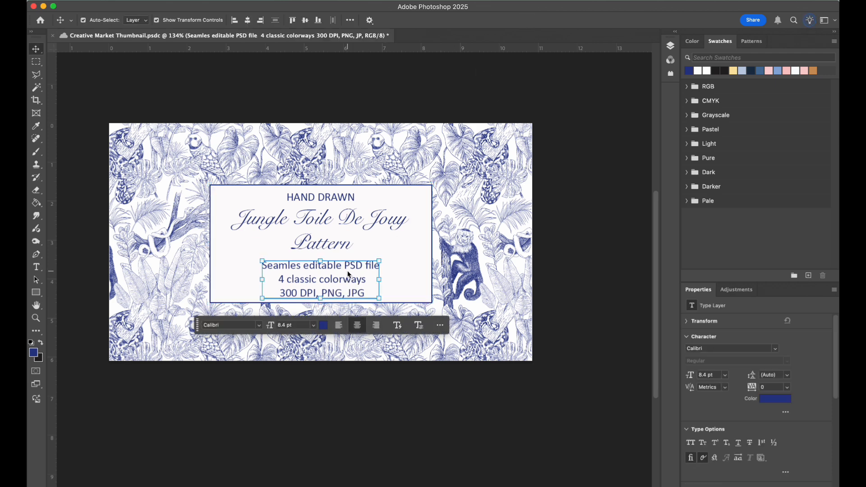
pyautogui.press('Up')
pyautogui.press('Up')
pyautogui.press('Up')
pyautogui.press('Up')
pyautogui.press('Up')
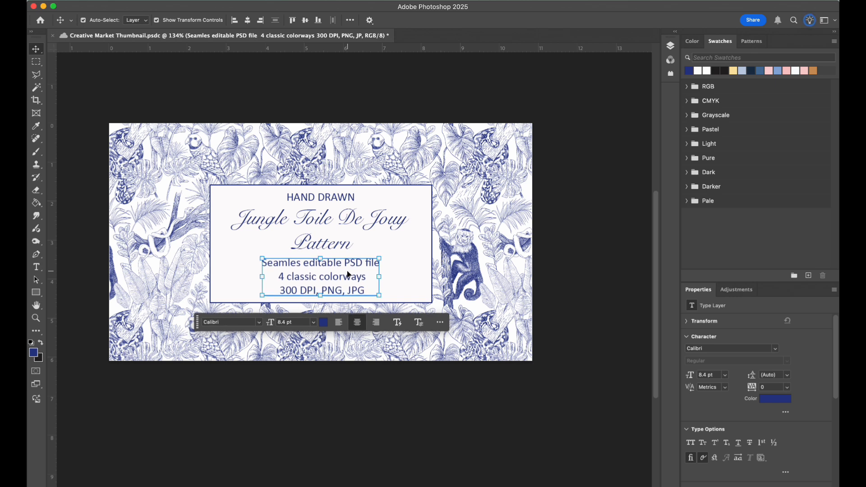
pyautogui.click(342, 395)
pyautogui.press('super+s')
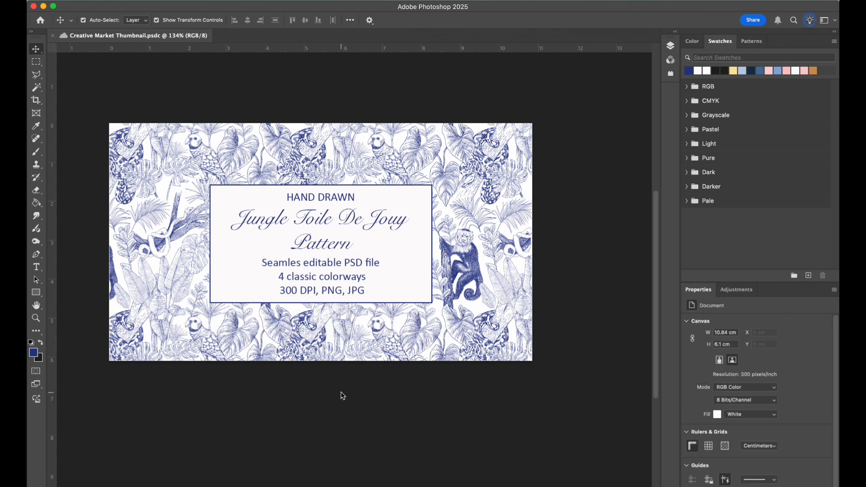
pyautogui.click(343, 220)
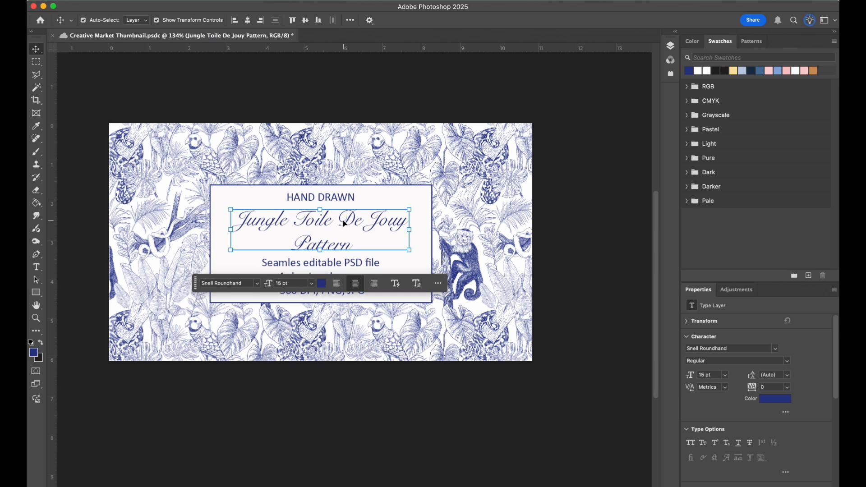
pyautogui.click(332, 449)
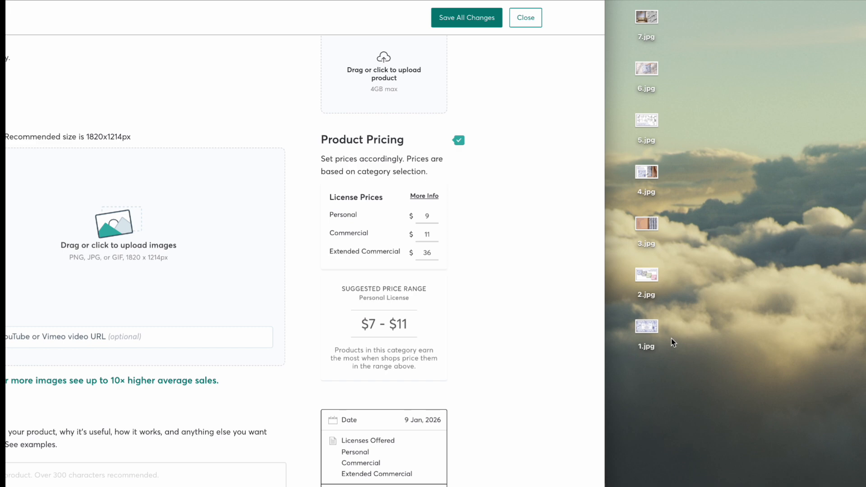
# Step: Add 1.jpg to 7.jpg as the listing's preview images and move the Layered PSD Files image ahead of the elements image
pyautogui.moveTo(671, 338); pyautogui.dragTo(115, 210)
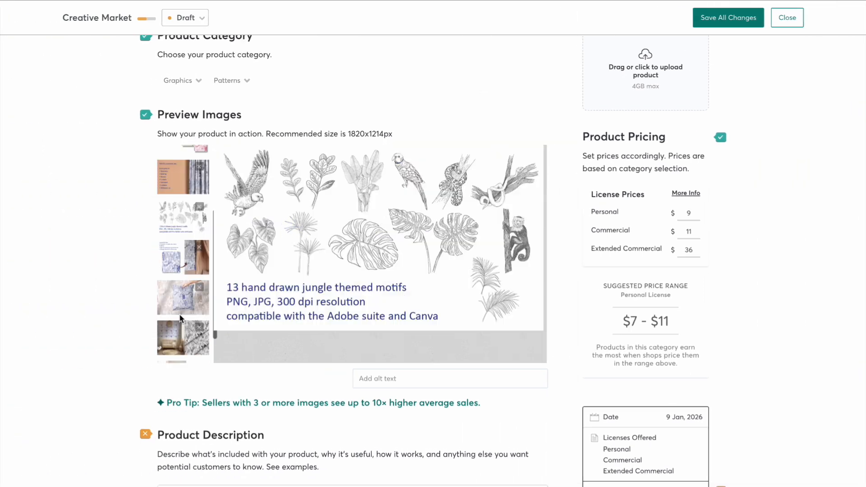
pyautogui.click(182, 267)
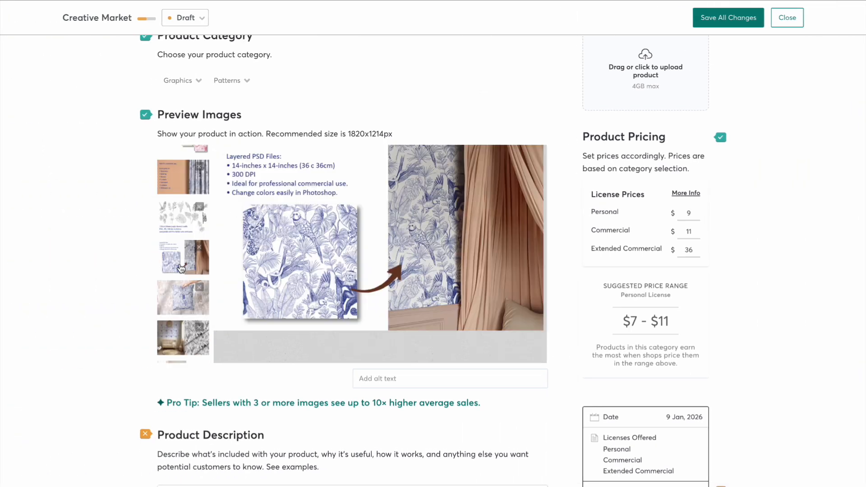
pyautogui.click(178, 311)
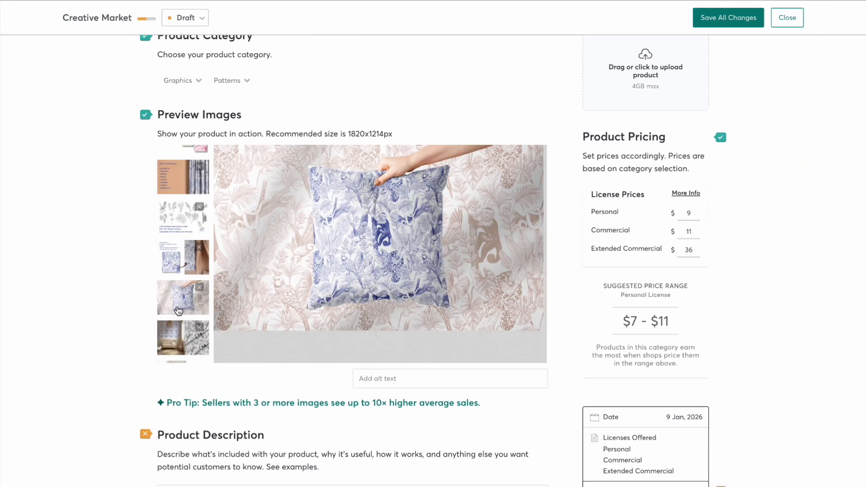
pyautogui.click(183, 268)
pyautogui.moveTo(182, 267); pyautogui.dragTo(181, 221)
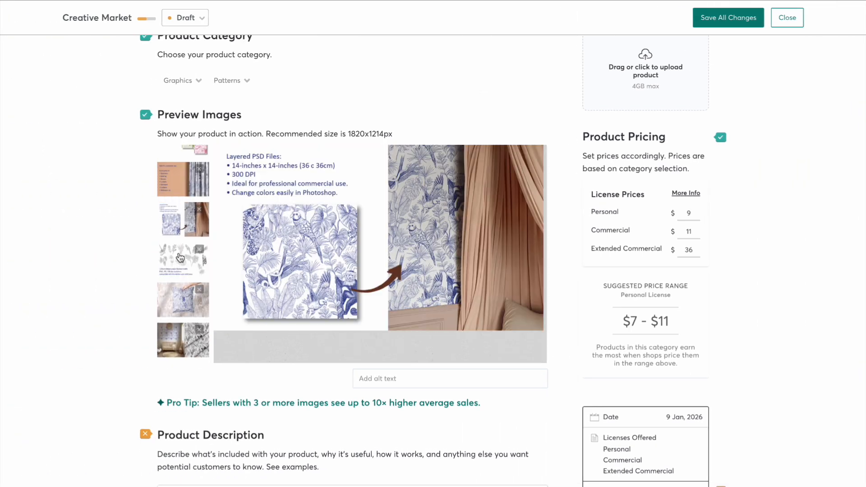
# Step: Give the nursery and fabric preview image the alt text "blue and white hand drawn pattern"
pyautogui.scroll(-2, 180, 261)
pyautogui.click(178, 342)
pyautogui.scroll(-3, 178, 343)
pyautogui.click(390, 255)
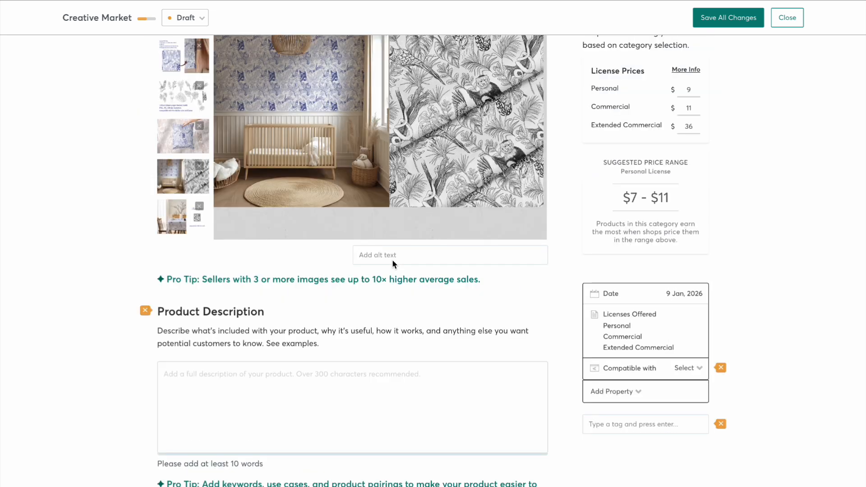
pyautogui.write('blue and white hand drawn pattern')
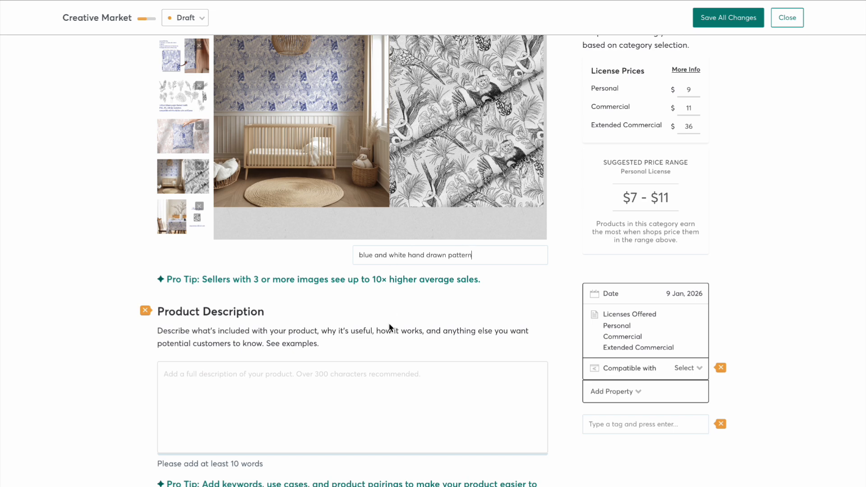
# Step: Fill in the product description covering the jungle toile's style, four classic colourways, 300 DPI files, 13 individual elements and uses
pyautogui.scroll(-1, 389, 328)
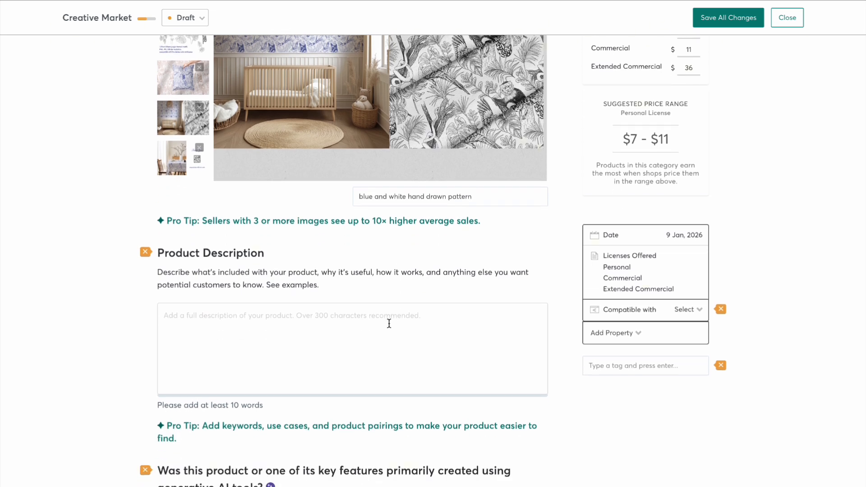
pyautogui.scroll(-3, 389, 323)
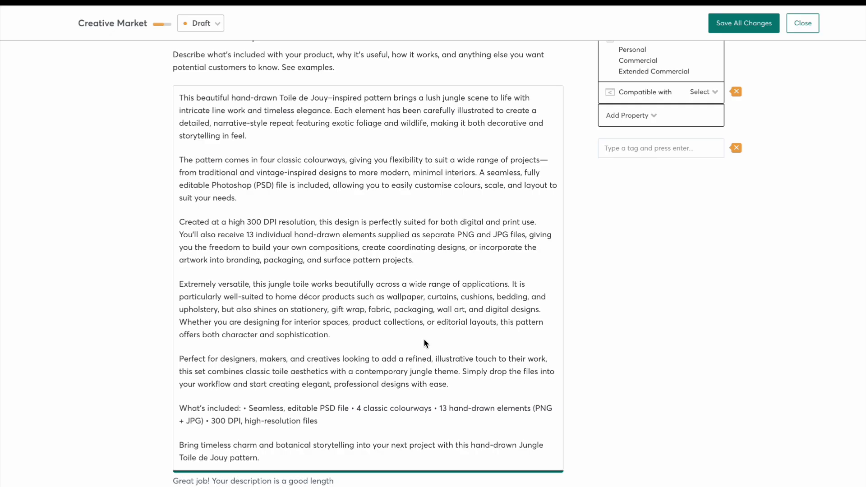
# Step: Declare that the product was not primarily created using generative AI tools and save all listing changes
pyautogui.scroll(-1, 362, 380)
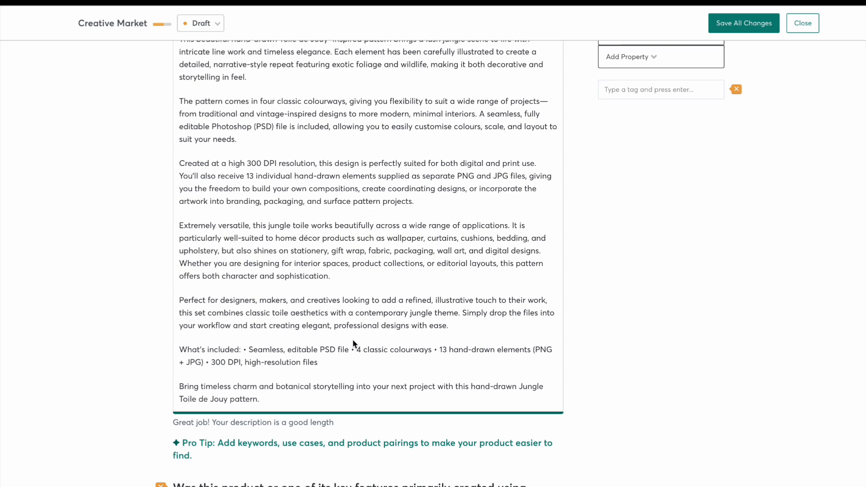
pyautogui.scroll(-5, 341, 374)
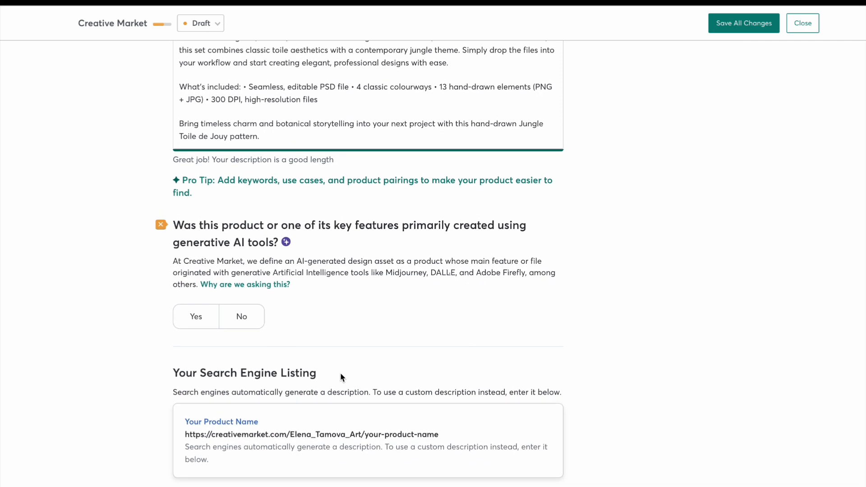
pyautogui.click(239, 323)
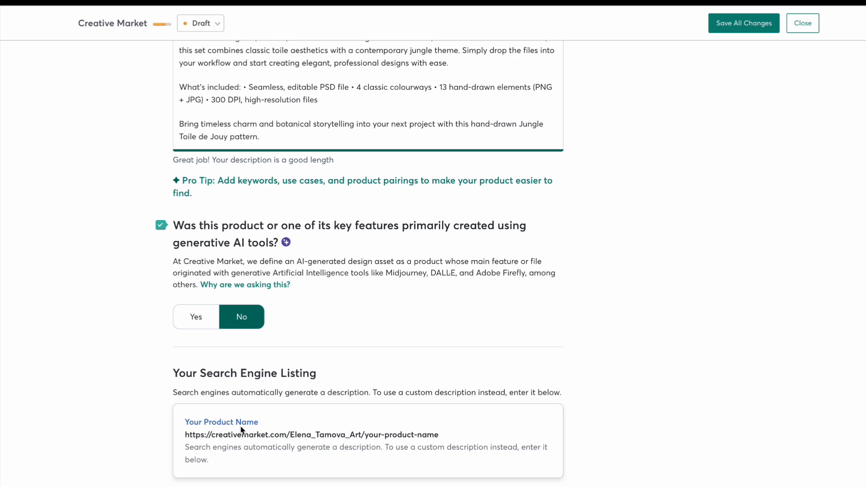
pyautogui.click(742, 23)
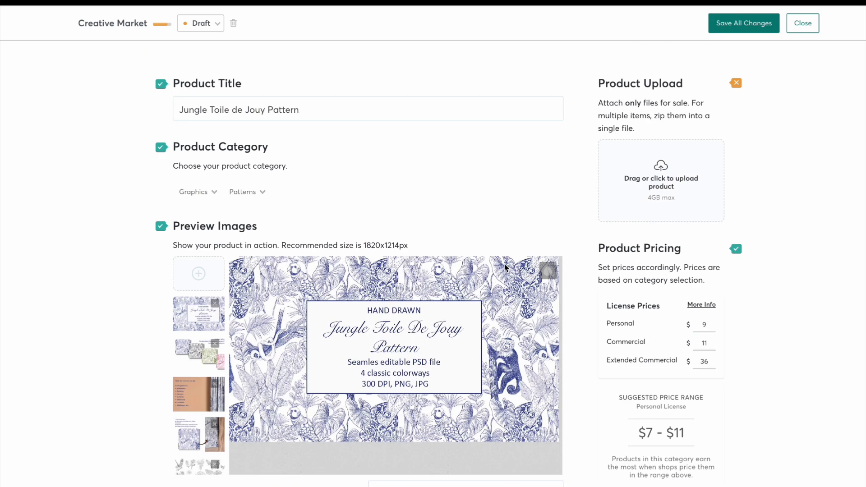
# Step: Upload Jungle Toile de Jouy.zip as the listing's product file
pyautogui.scroll(-1, 505, 267)
pyautogui.scroll(1, 619, 184)
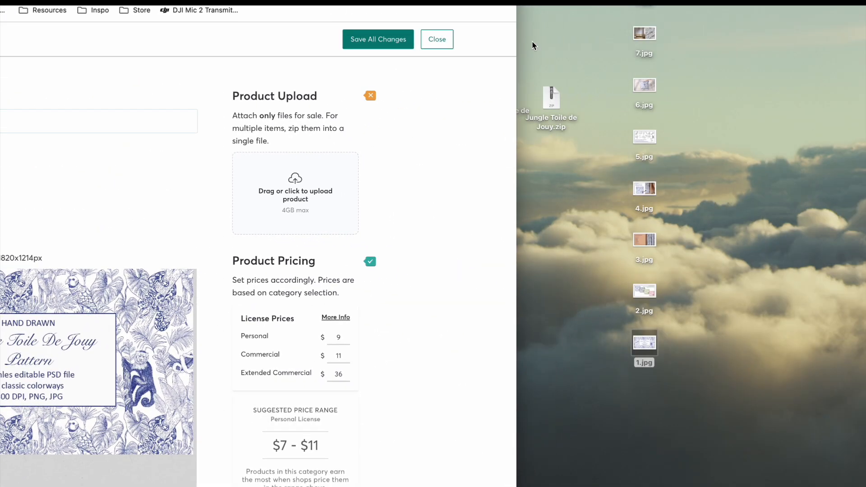
pyautogui.moveTo(553, 99); pyautogui.dragTo(268, 196)
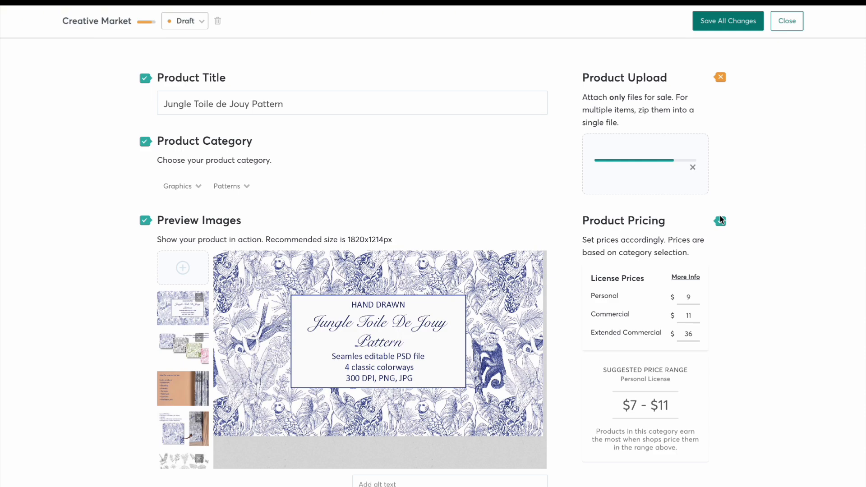
# Step: Mark the product compatible with Photoshop, Illustrator, InDesign, Photoshop Elements, Procreate, Affinity Designer and Other, and set Layered and Tileable to Yes
pyautogui.scroll(-3, 704, 221)
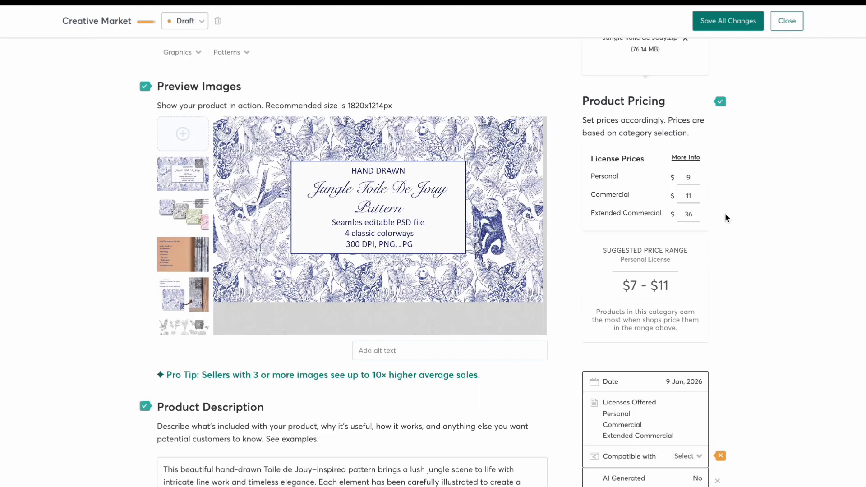
pyautogui.scroll(-5, 724, 216)
pyautogui.click(683, 243)
pyautogui.click(594, 257)
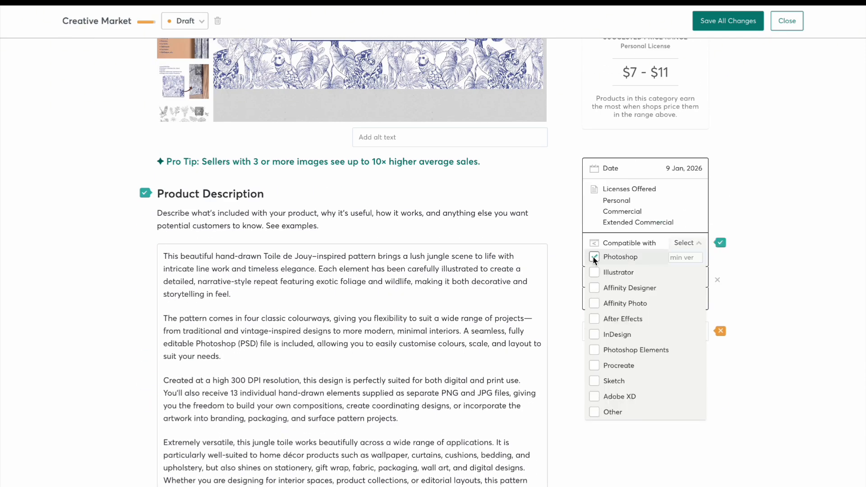
pyautogui.click(594, 273)
pyautogui.click(594, 334)
pyautogui.click(594, 350)
pyautogui.click(594, 366)
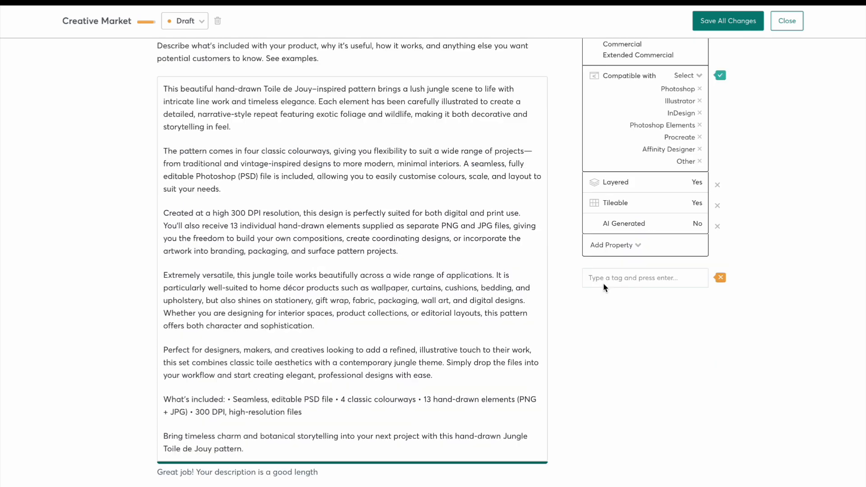
# Step: Add the tags "toile de jouy pattern", "seamless pattern", "textile pattern" and "blue and white pattern" to the listing
pyautogui.write('toile de jouy')
pyautogui.click(612, 310)
pyautogui.write('te')
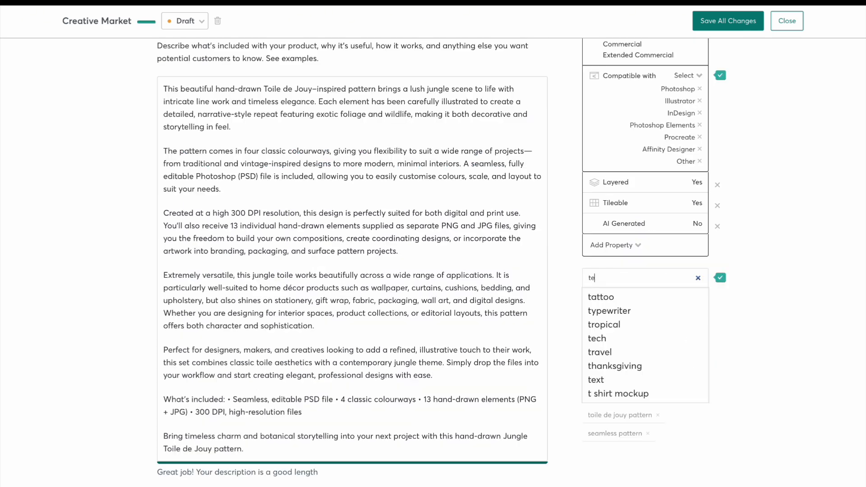
pyautogui.press('BackSpace')
pyautogui.write('blue an')
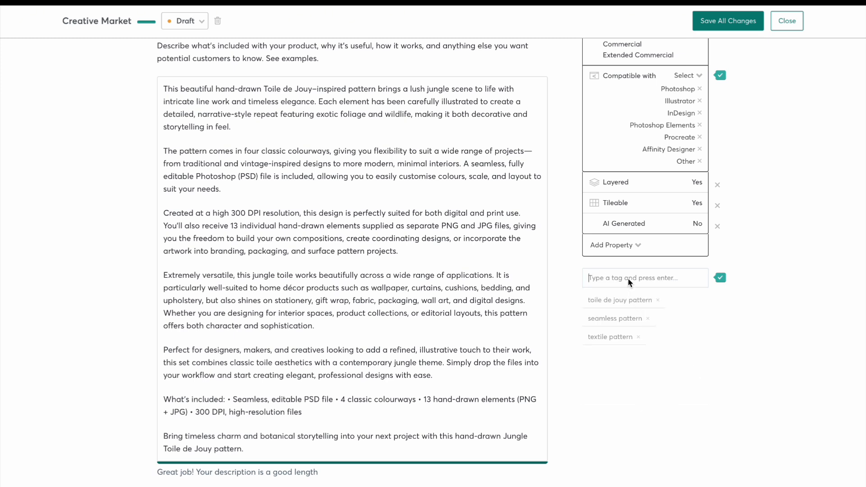
pyautogui.click(635, 310)
# Step: Add the suggested tags "jungle animals", "jungle pattern" and "hand drawn" to the listing
pyautogui.write('jungle')
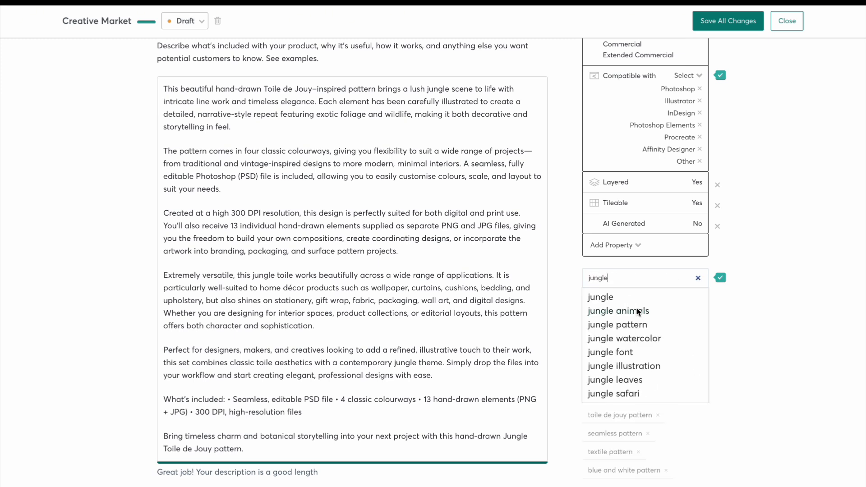
pyautogui.click(619, 310)
pyautogui.write('jungle')
pyautogui.click(617, 325)
pyautogui.write('hand')
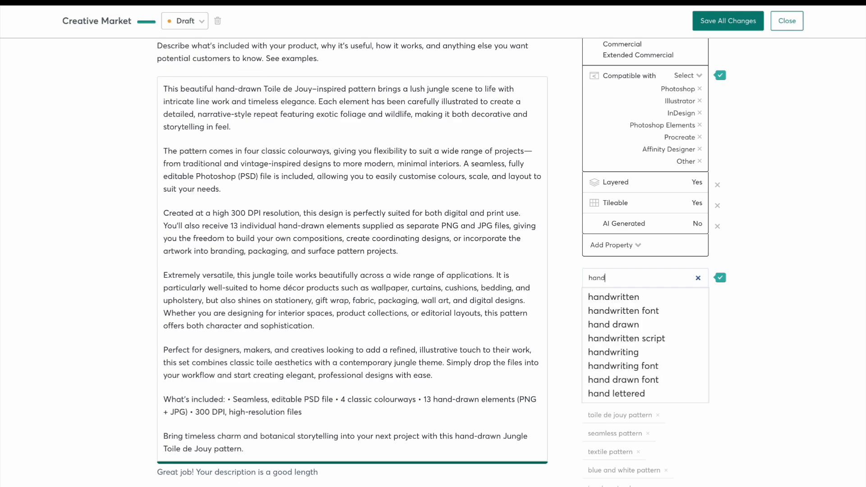
pyautogui.click(607, 324)
# Step: Switch the listing's status from Draft to Live and save all changes to publish it
pyautogui.scroll(12, 616, 348)
pyautogui.scroll(-1, 616, 348)
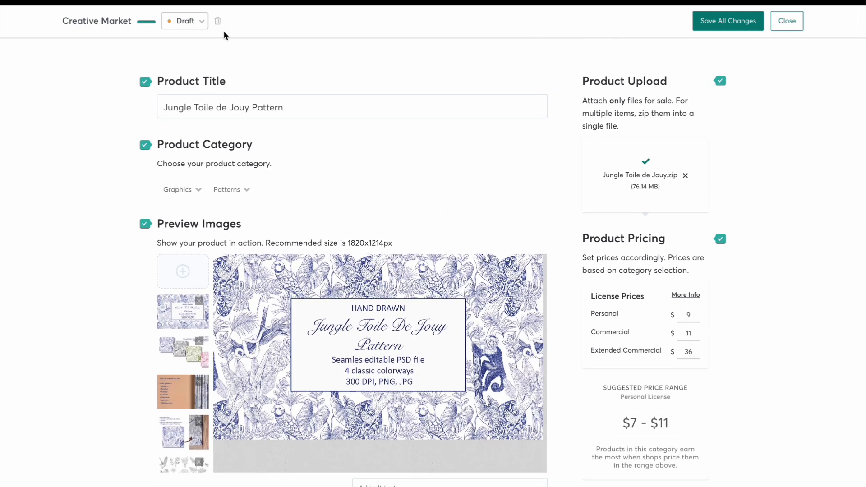
pyautogui.click(197, 21)
pyautogui.click(183, 52)
pyautogui.click(724, 23)
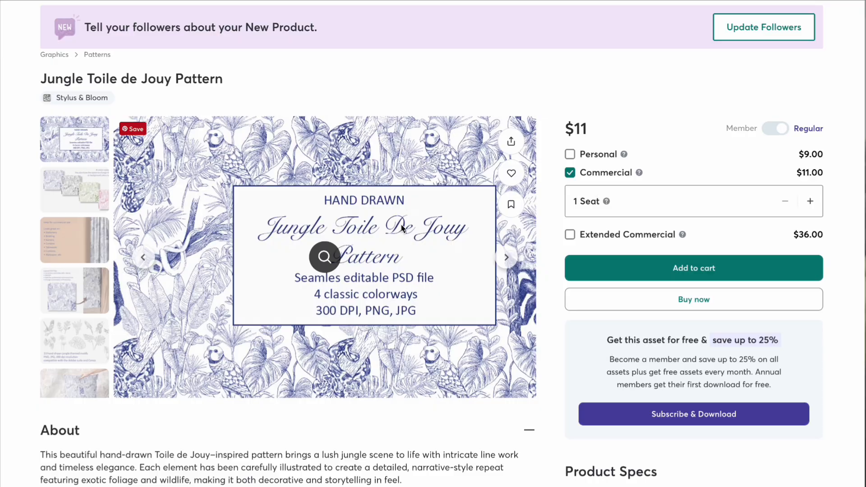
# Step: Open the published product's image gallery and review the preview images from the title image through to the thank-you image
pyautogui.click(324, 257)
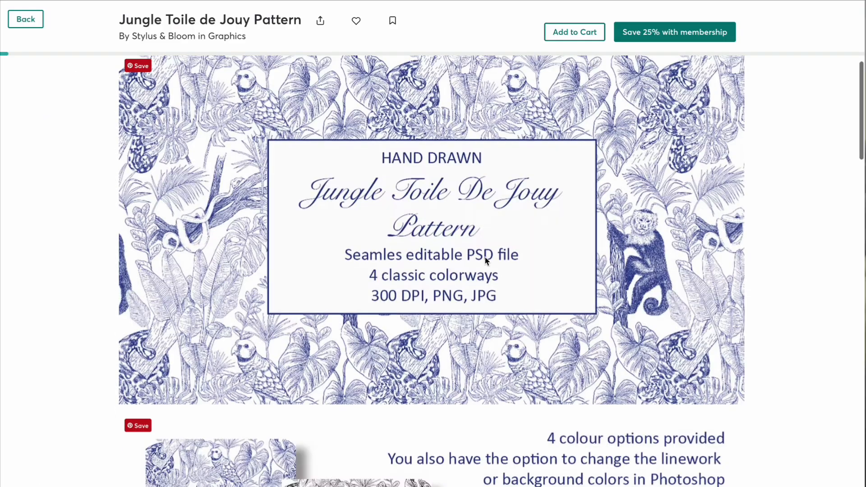
pyautogui.scroll(-10, 783, 318)
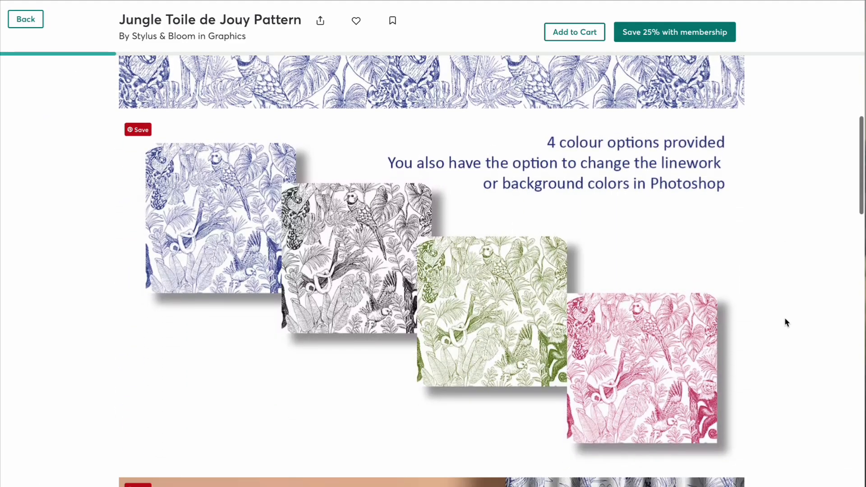
pyautogui.scroll(-15, 786, 322)
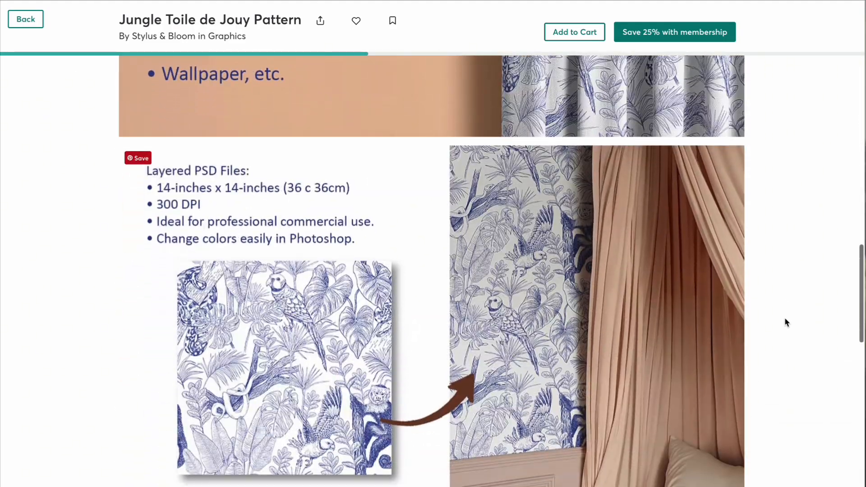
pyautogui.scroll(-8, 785, 318)
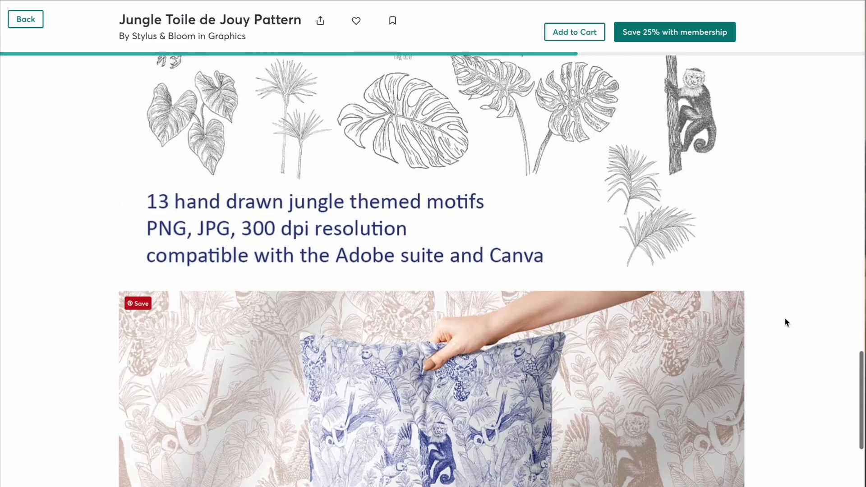
pyautogui.scroll(-13, 786, 322)
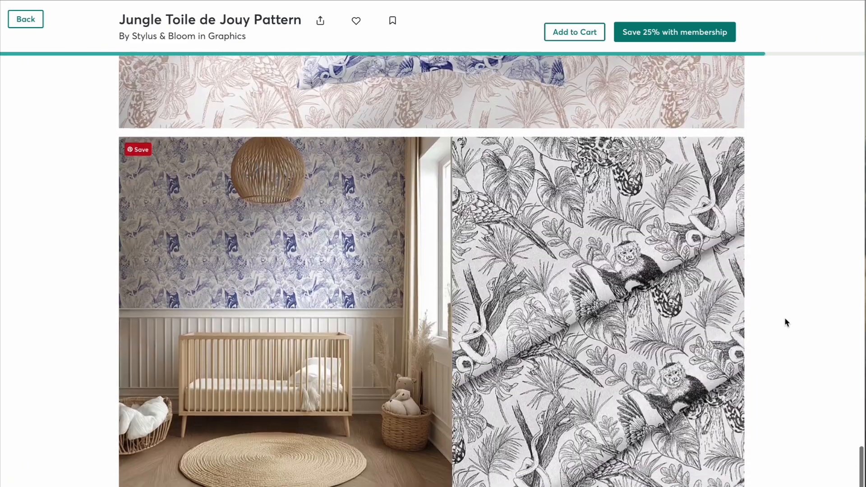
pyautogui.scroll(-3, 787, 322)
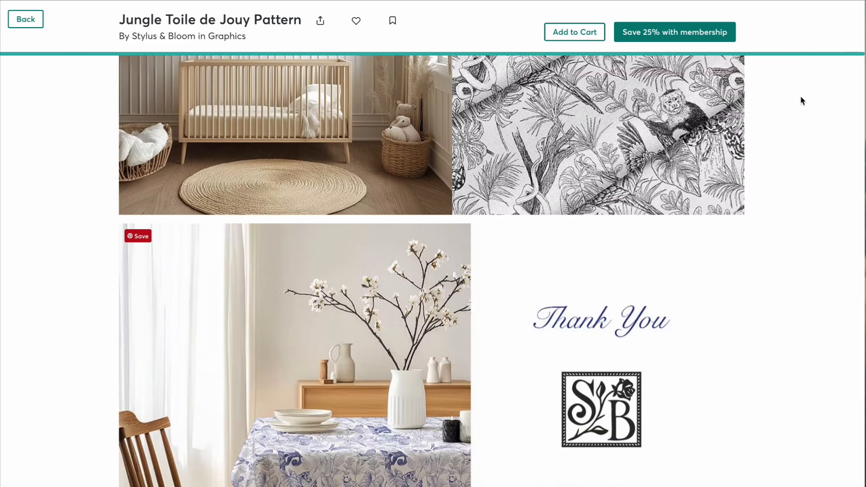